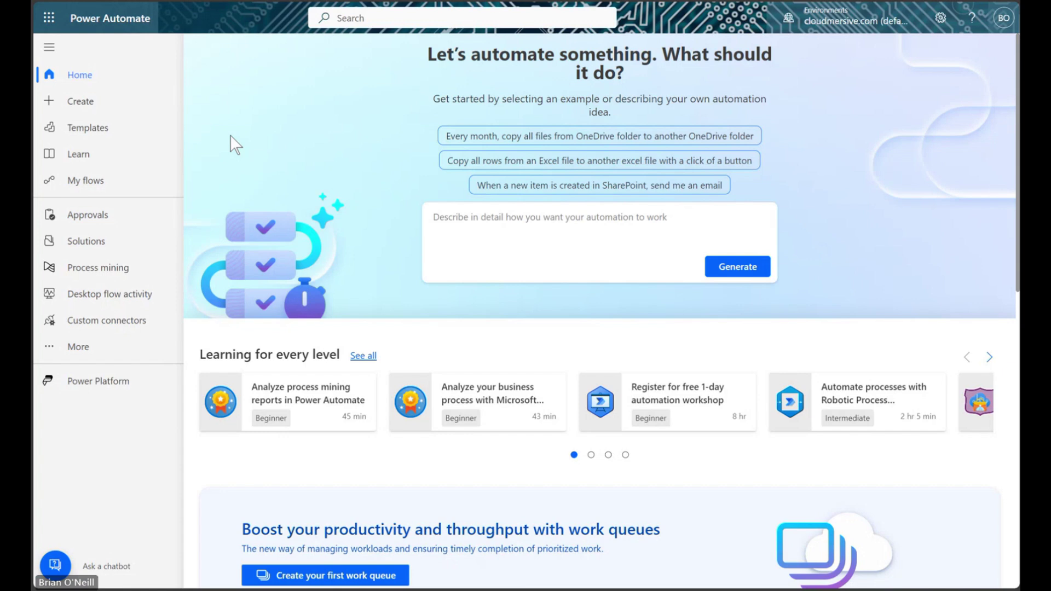
Step: Create an instant cloud flow with the 'Manually trigger a flow' trigger and dismiss Copilot
left_click(124, 101)
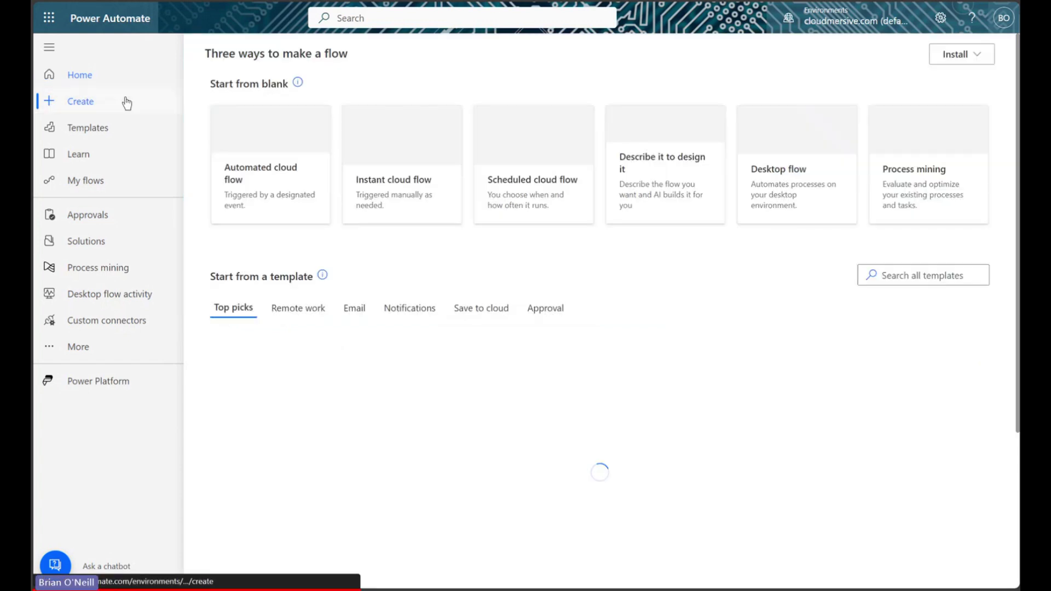
left_click(414, 179)
left_click(571, 229)
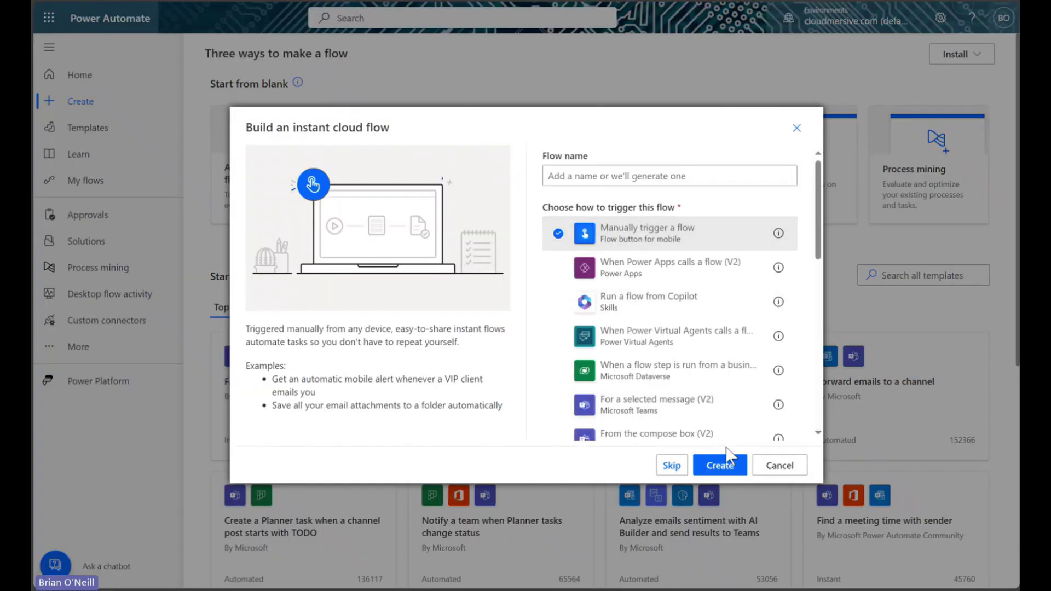
left_click(720, 465)
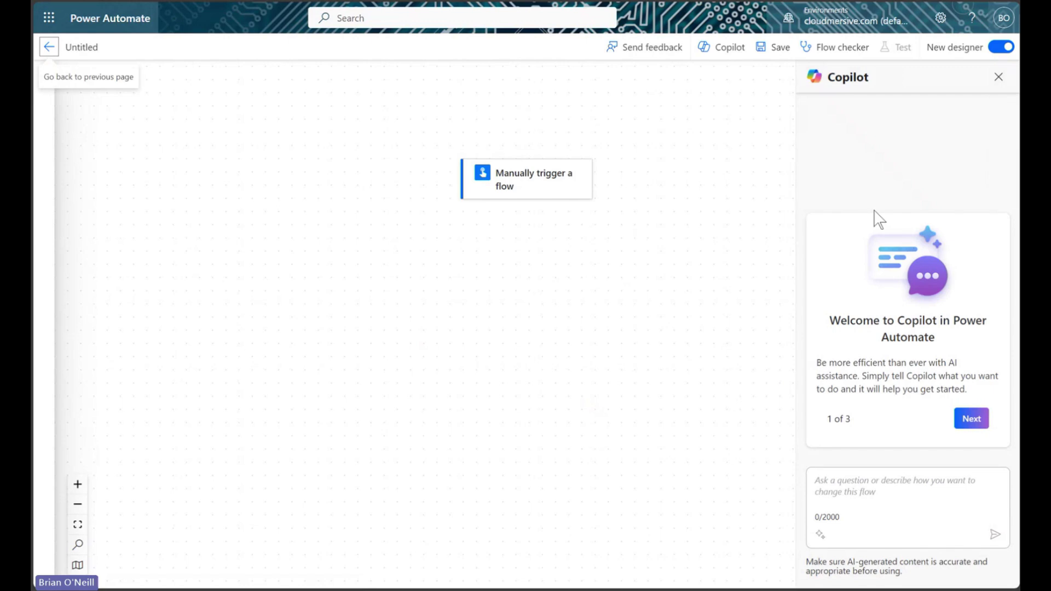
left_click(999, 77)
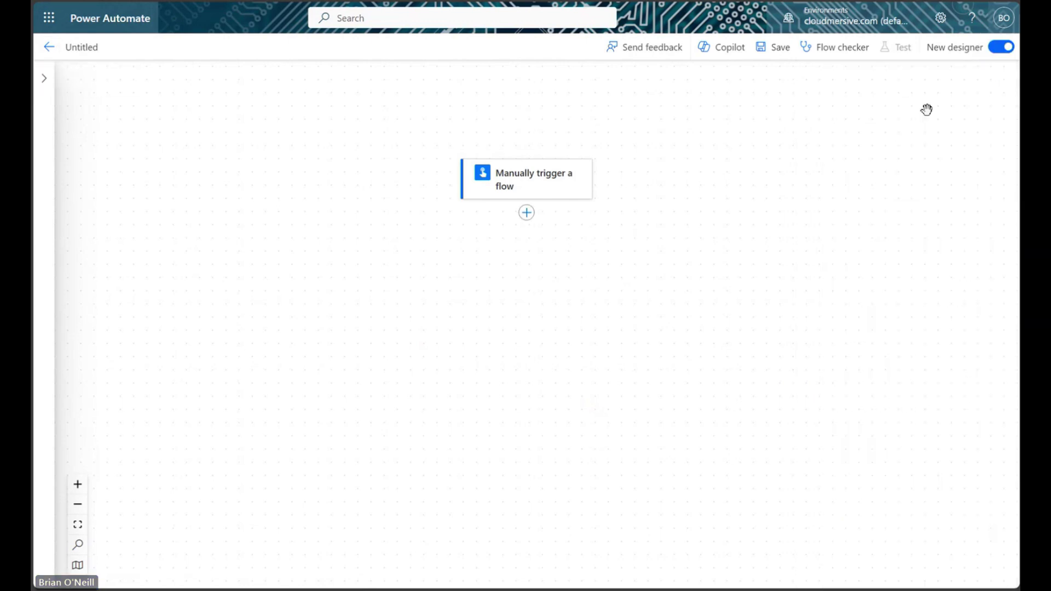
scroll(747, 179, "down", 1)
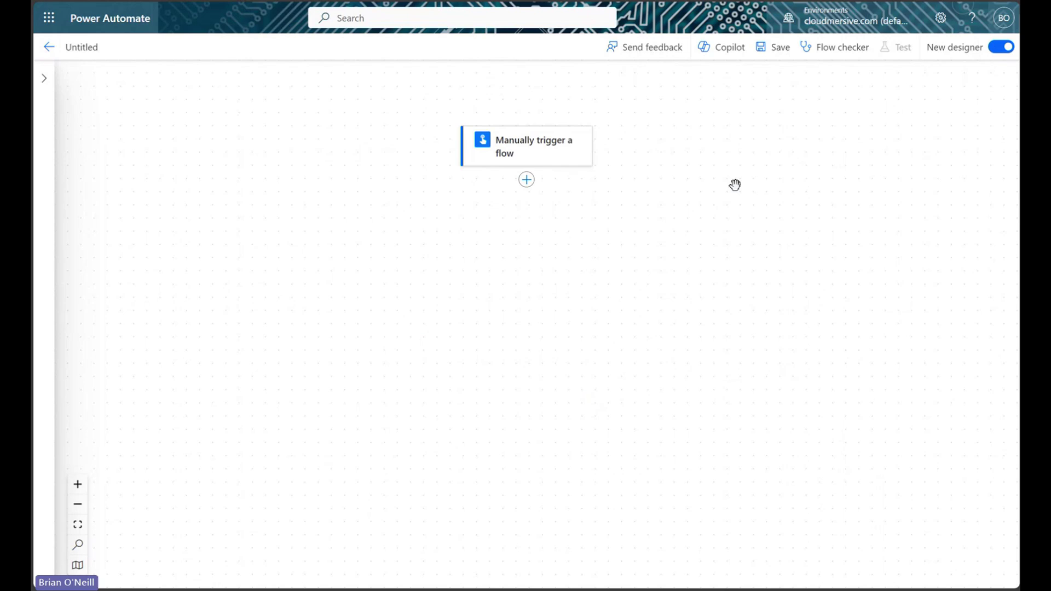
Step: Add a OneDrive Get file content action below the manual trigger
left_click(527, 181)
left_click(577, 183)
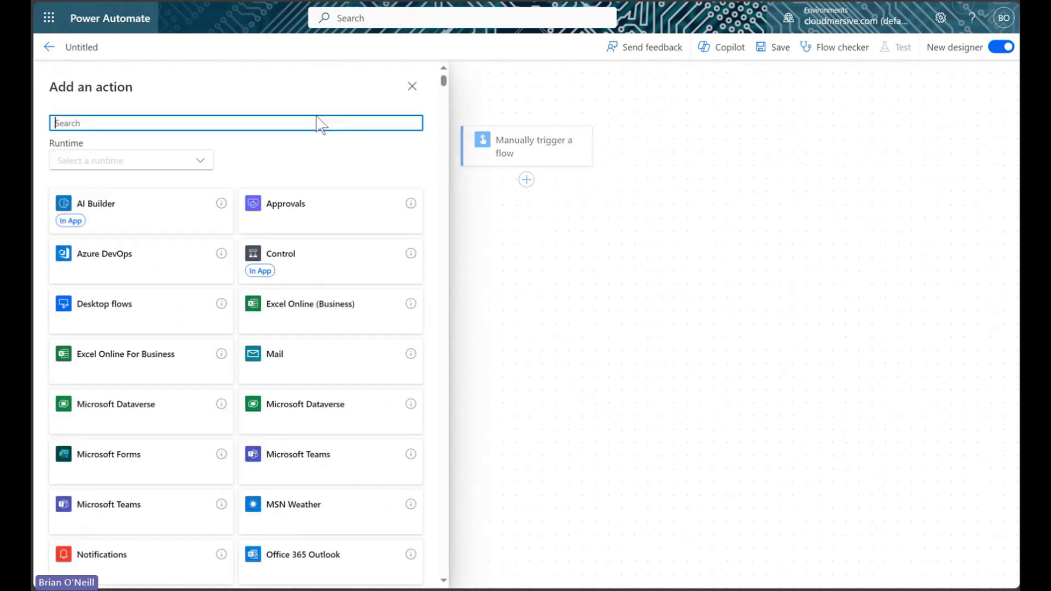
type("get file content")
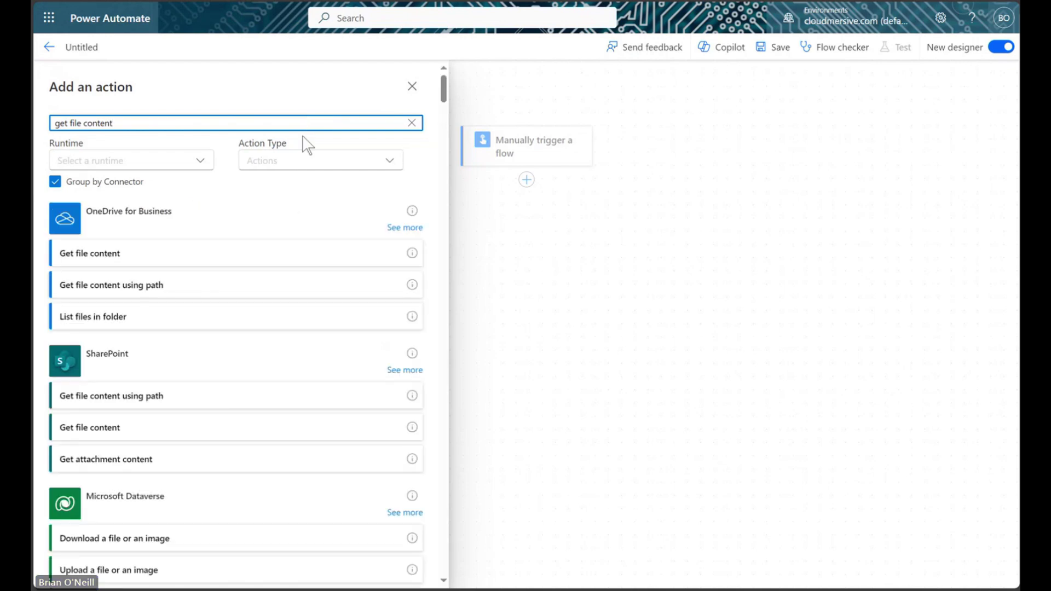
left_click(301, 252)
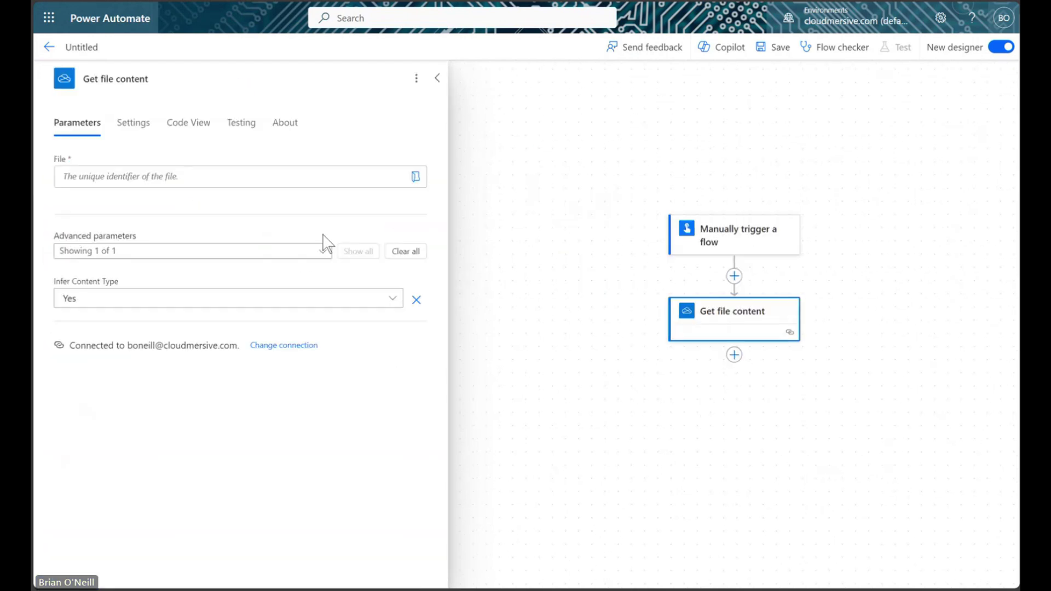
Step: Point Get file content to Root > Sample Files > Multiworksheet Excel.xlsx
left_click(417, 179)
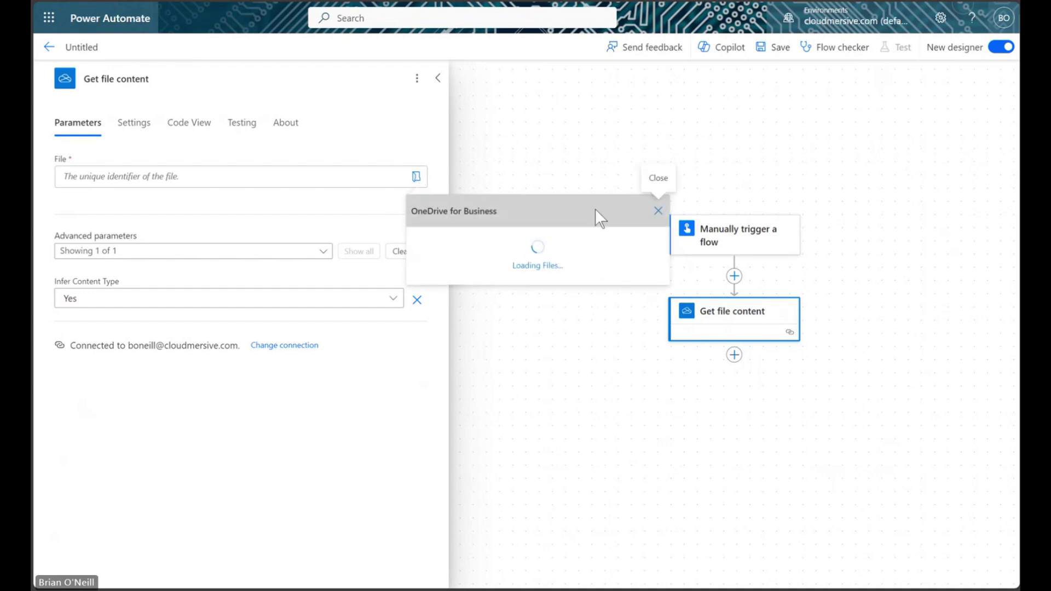
left_click(654, 242)
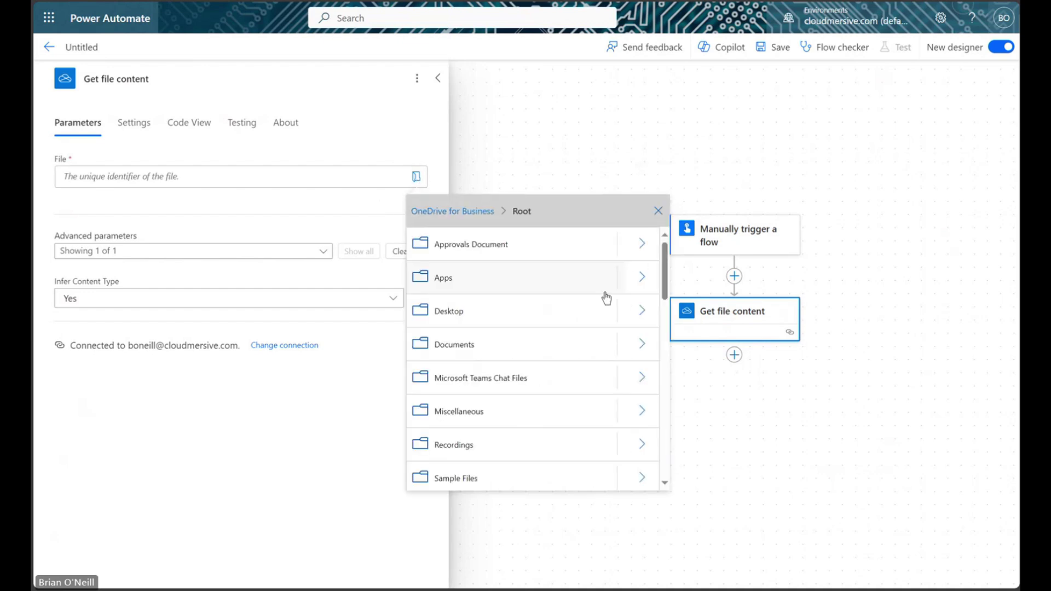
left_click(634, 478)
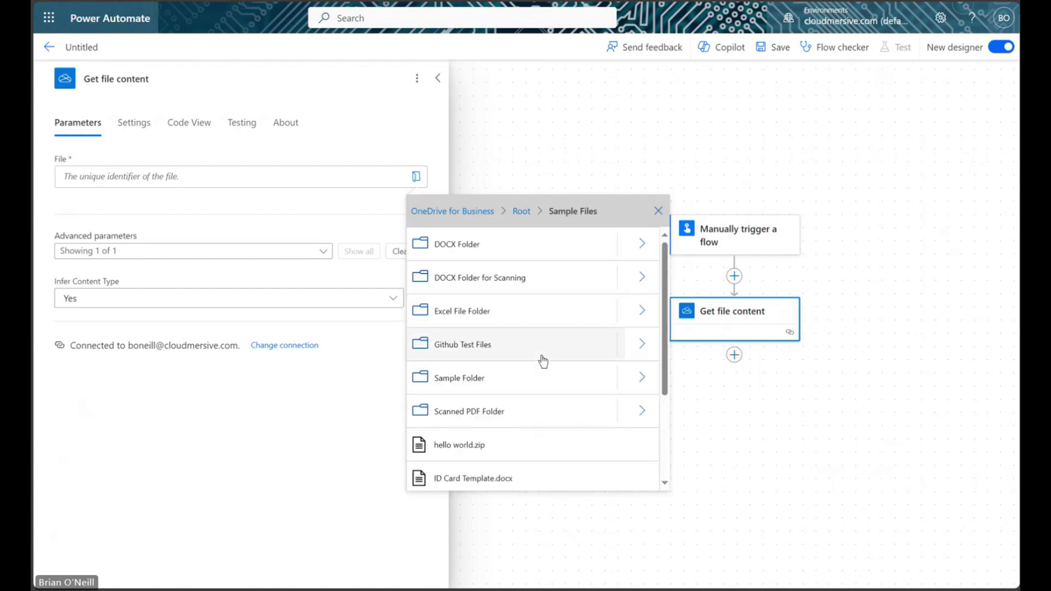
scroll(536, 383, "down", 3)
left_click(528, 442)
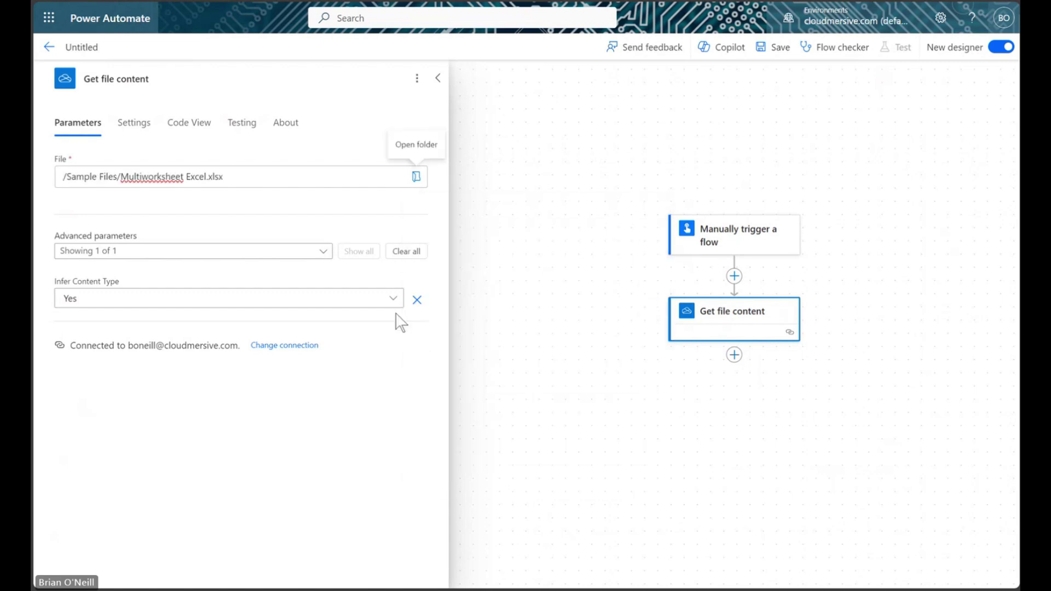
left_click(436, 80)
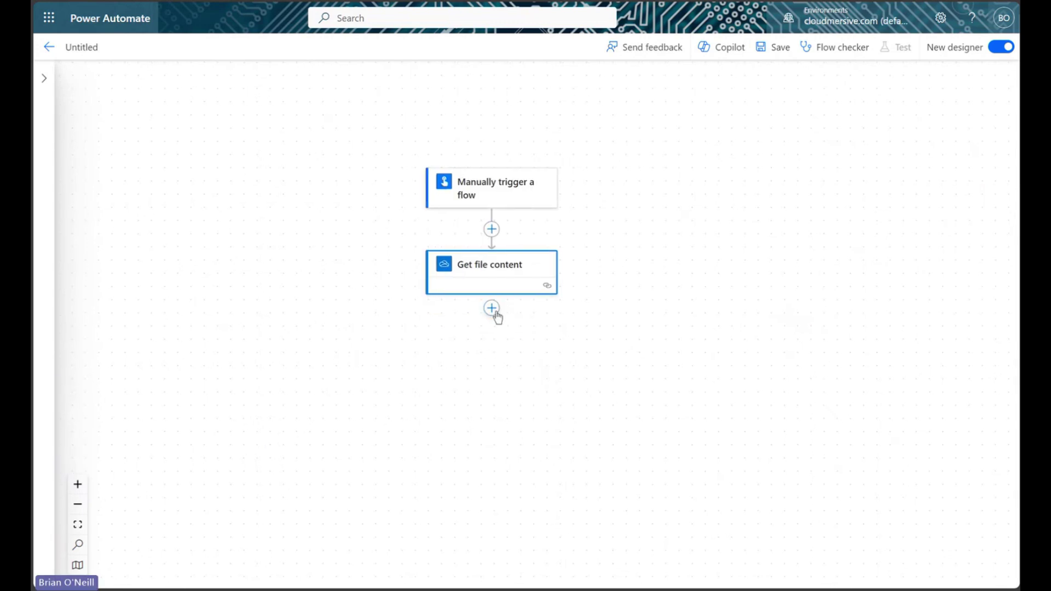
Step: Add Cloudmersive Document Conversion's 'Split a single Excel XLSX into Separate Worksheets' action after Get file content
left_click(493, 309)
left_click(551, 307)
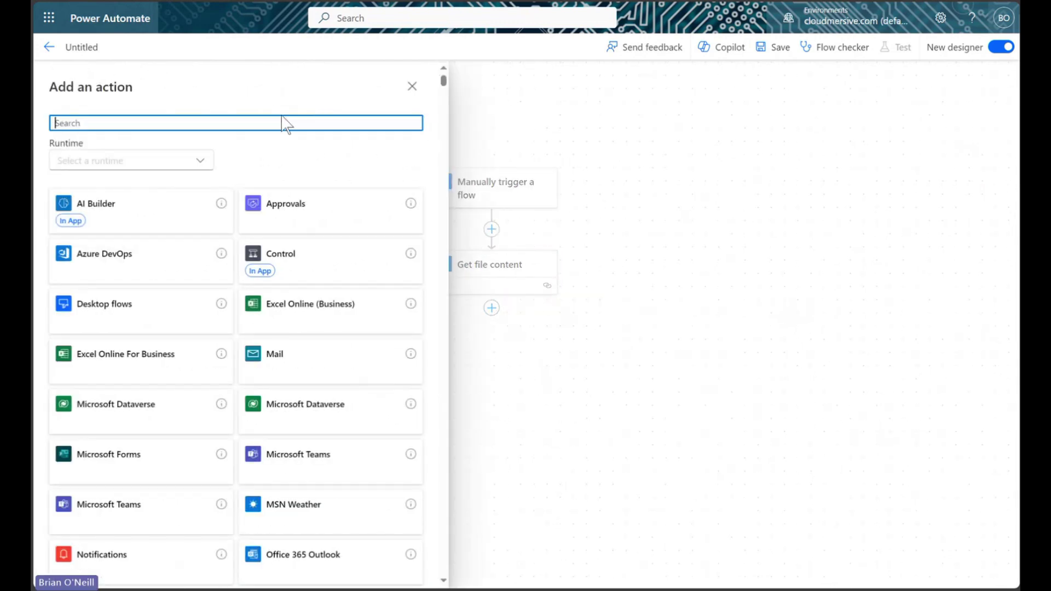
type("cloudmersive")
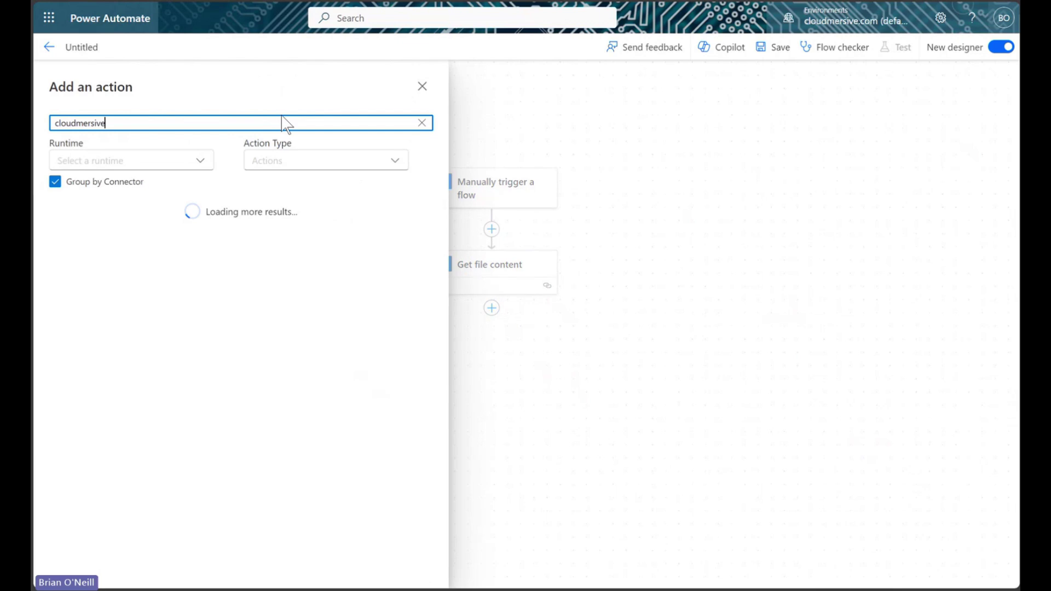
scroll(291, 244, "down", 8)
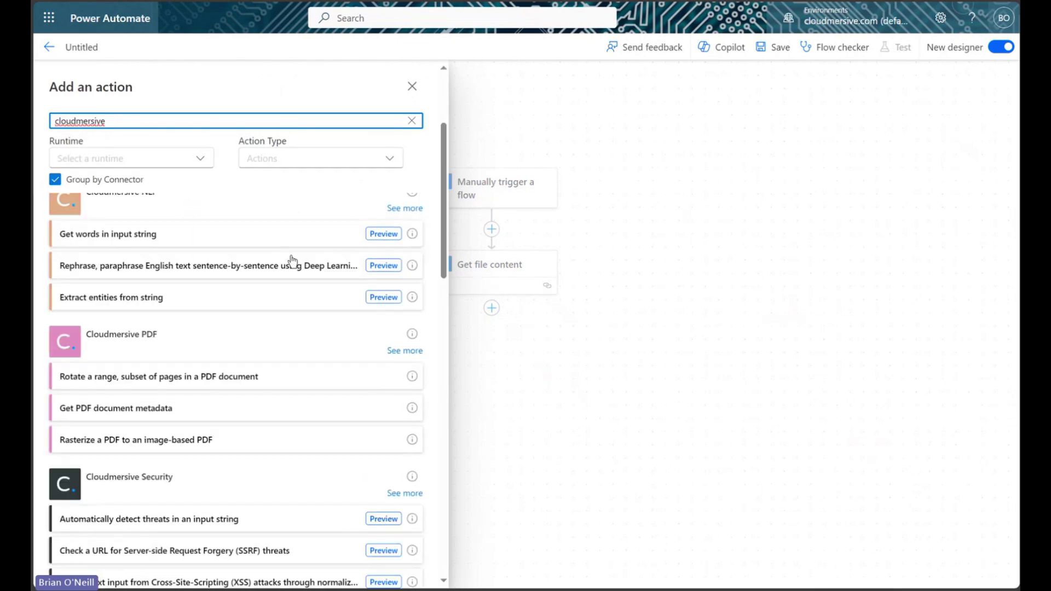
scroll(291, 260, "down", 3)
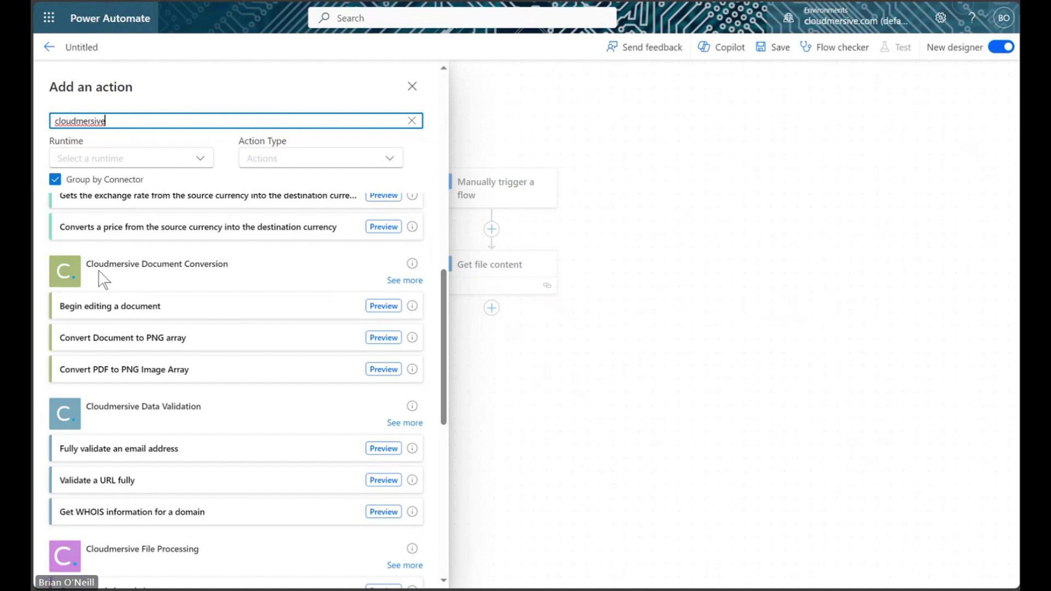
left_click(405, 280)
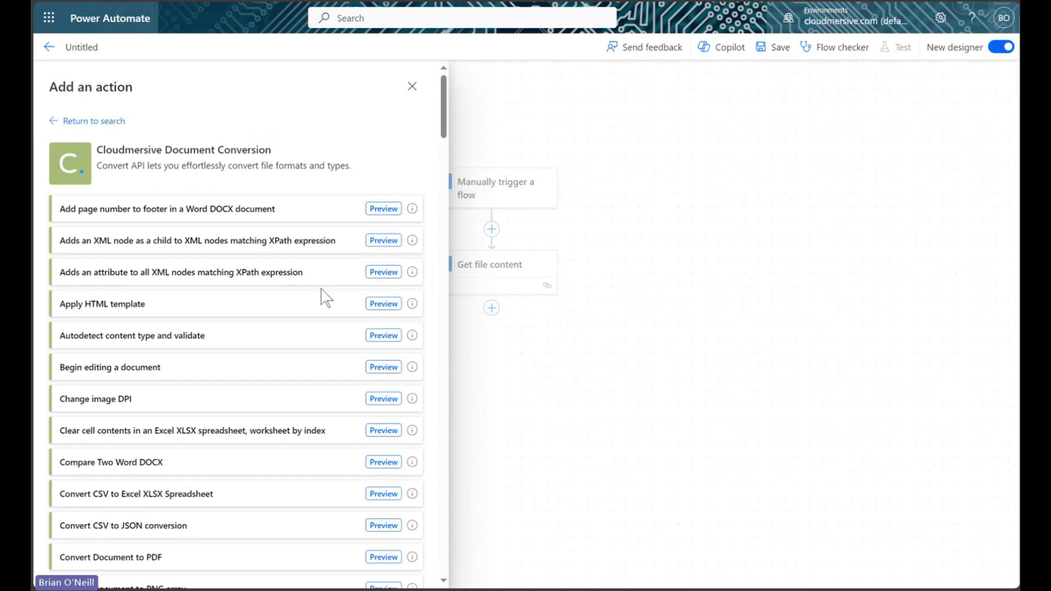
key("ctrl+f")
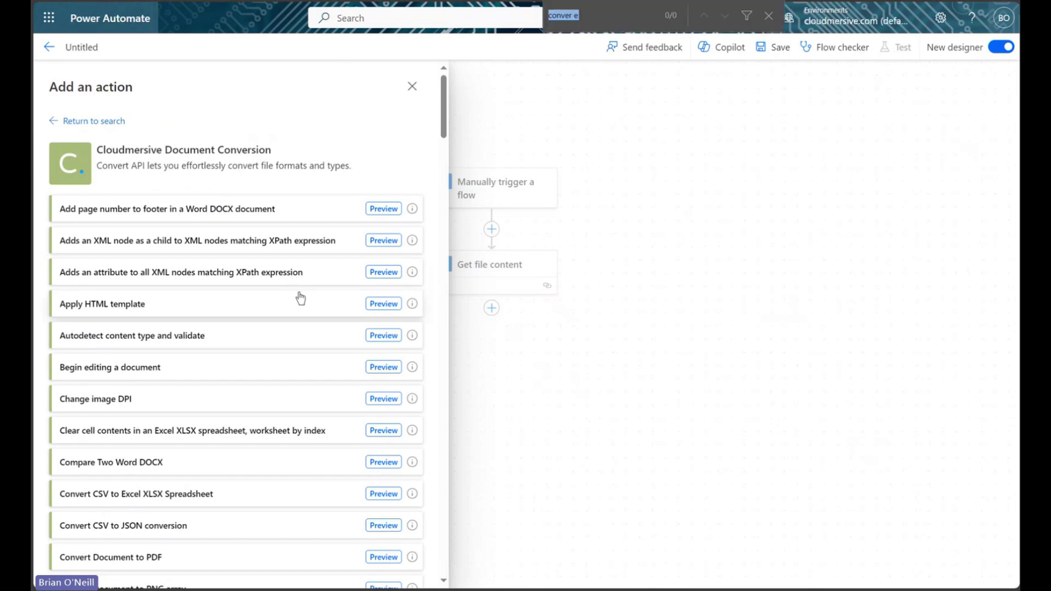
type("split")
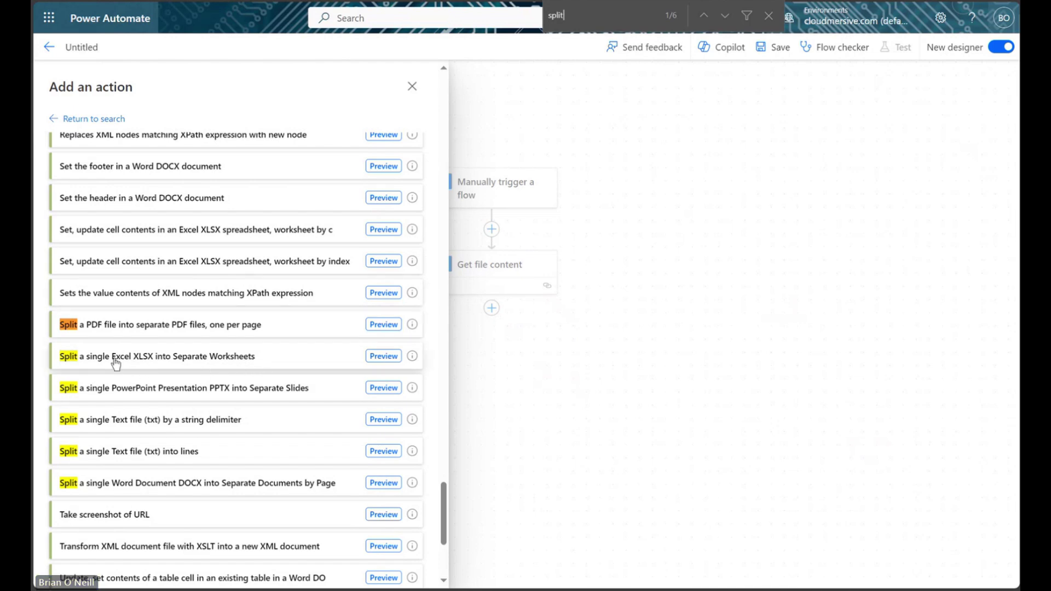
left_click(248, 362)
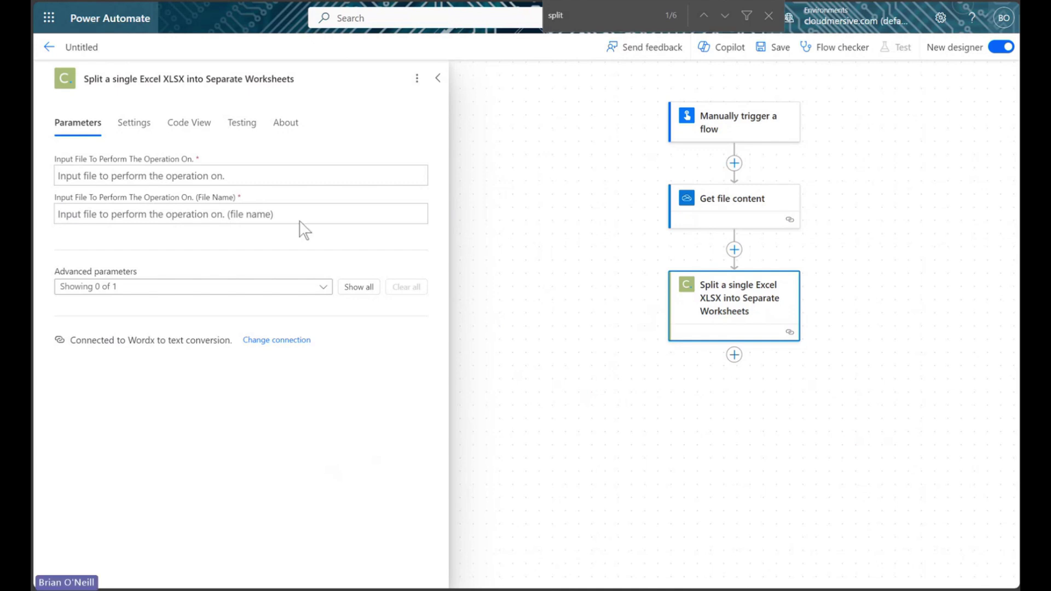
Step: Set the split step's Input File to File content and its File Name to file.xlsx
left_click(294, 175)
left_click(428, 165)
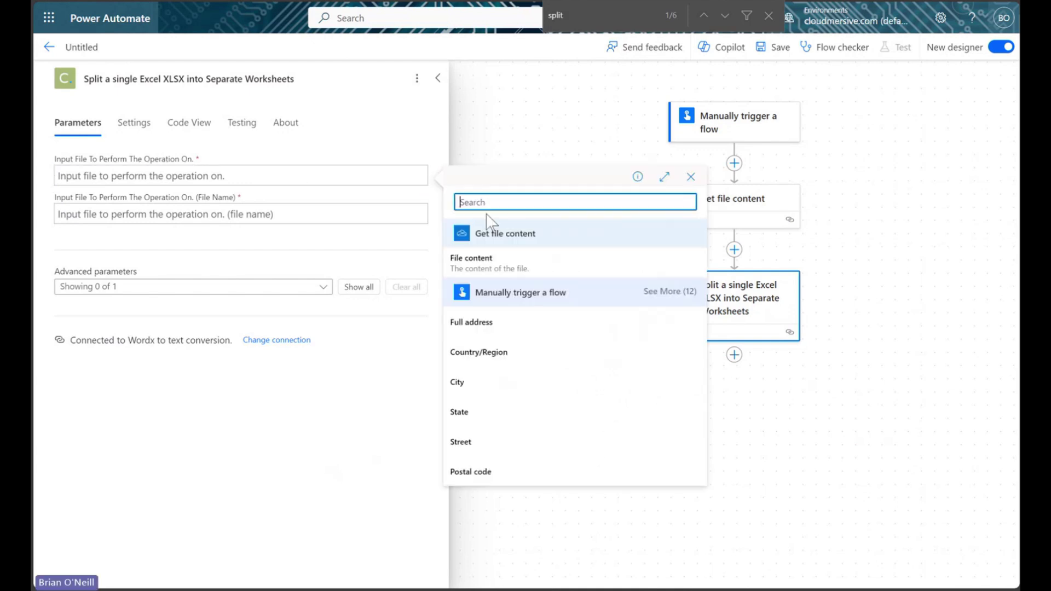
left_click(509, 260)
left_click(280, 252)
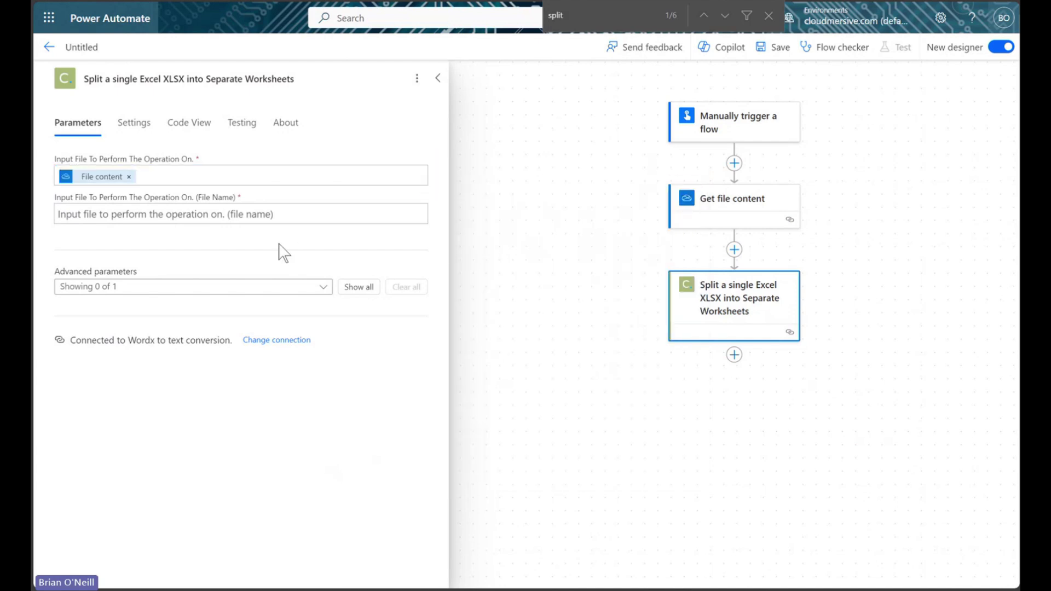
left_click(271, 214)
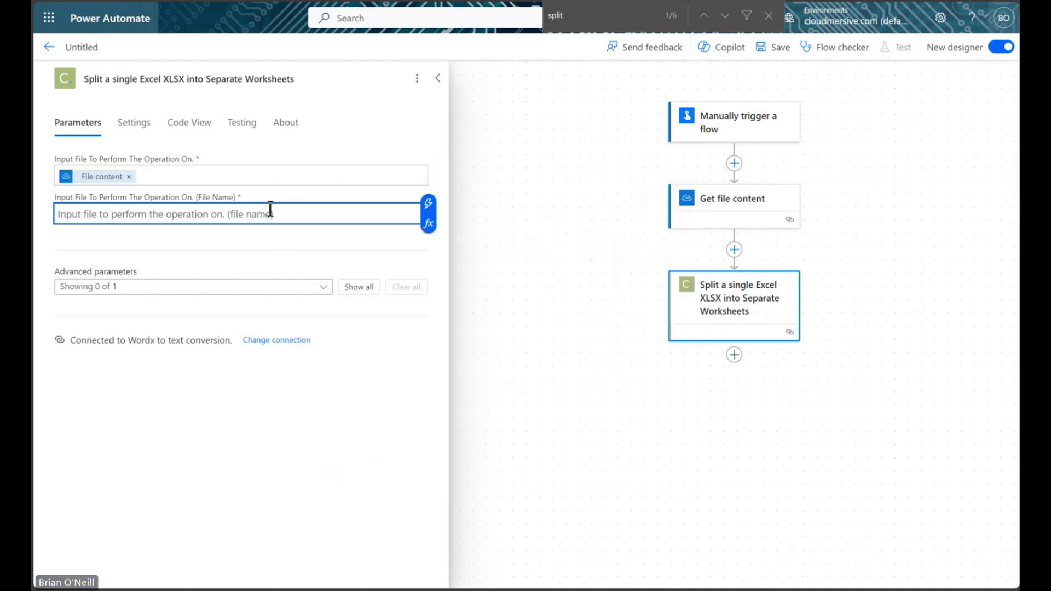
type("fil")
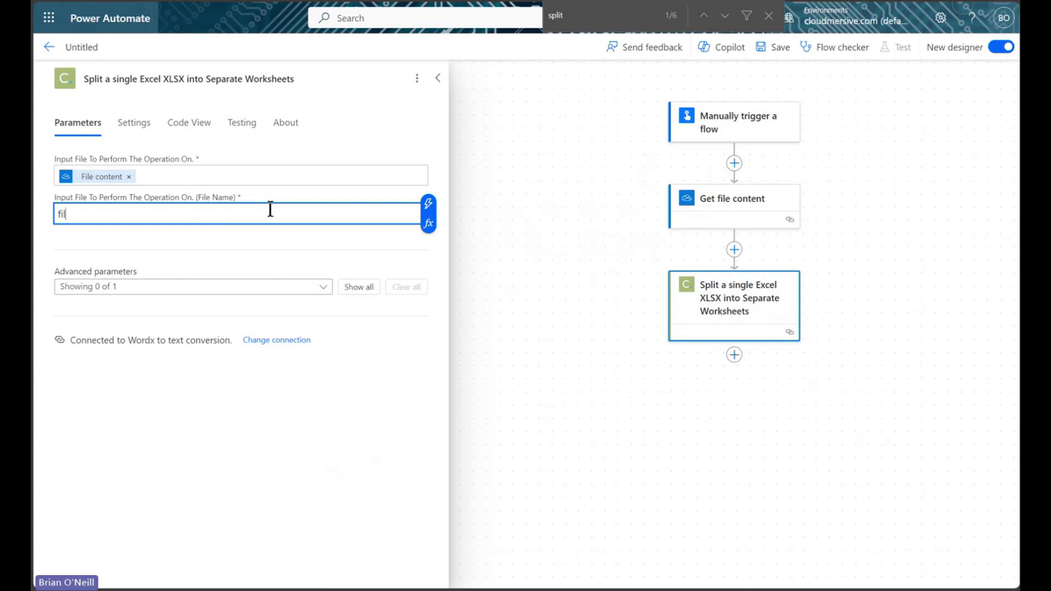
type("e.xlsx")
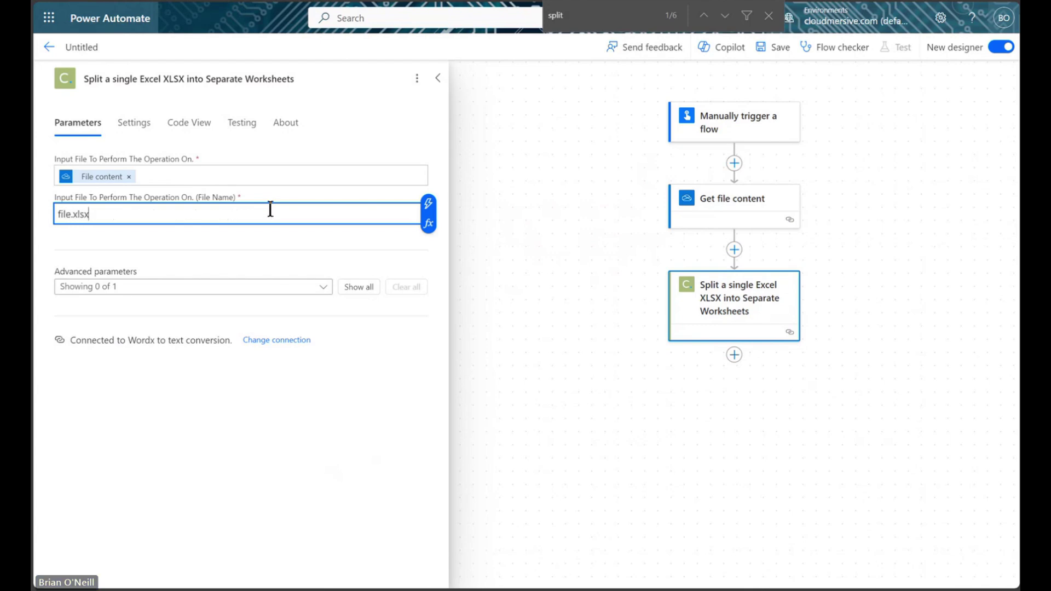
left_click(295, 254)
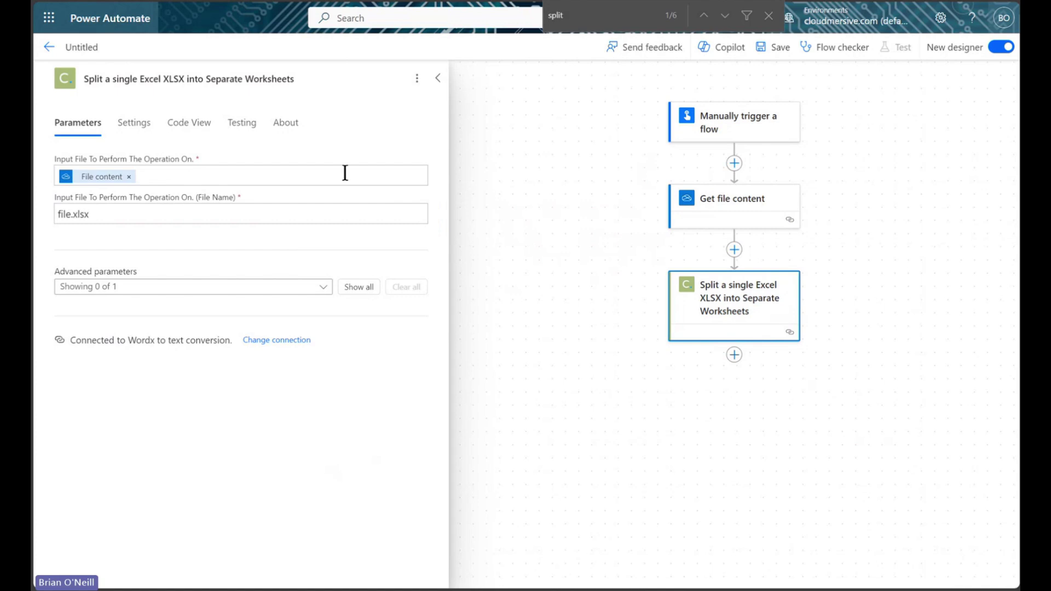
left_click(436, 81)
left_click_drag(584, 237, 378, 286)
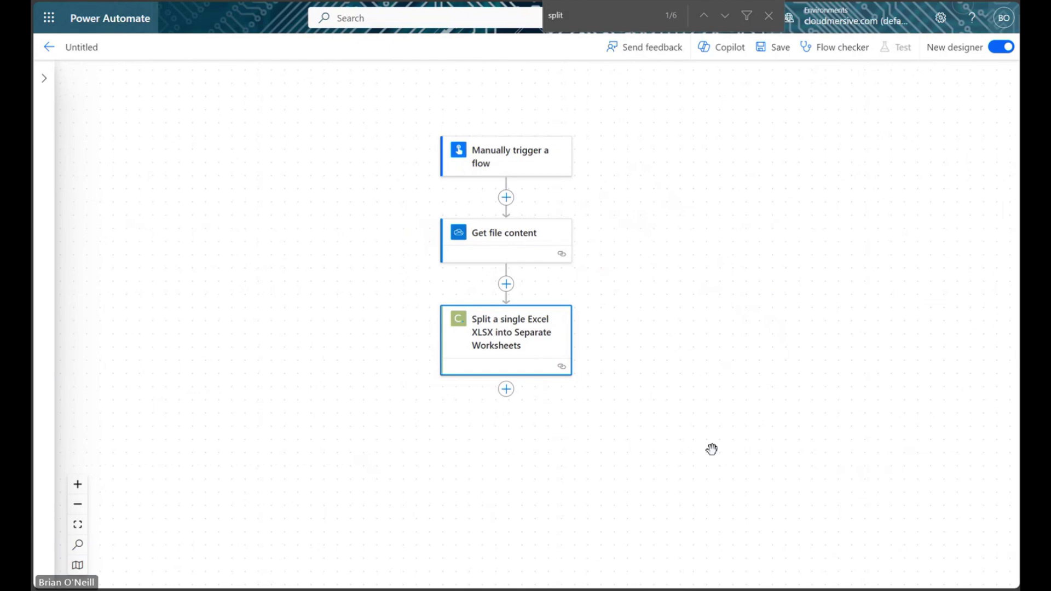
left_click_drag(710, 446, 713, 427)
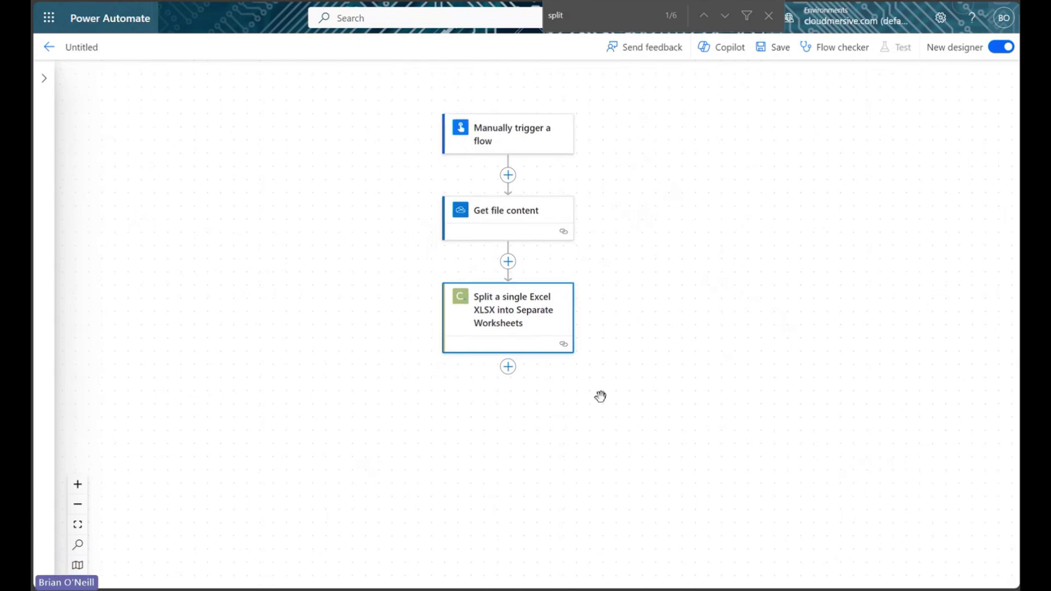
Step: Add Cloudmersive Document Conversion's 'Convert Excel XLSX Spreadsheet to CSV' action below the split step
left_click(508, 366)
left_click(546, 372)
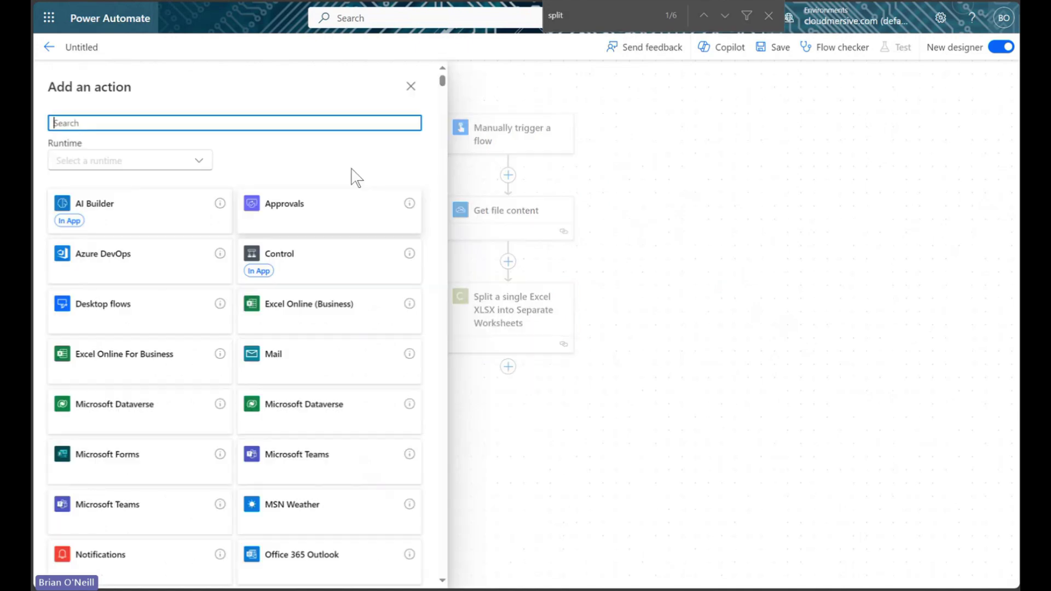
type("cloudmersive")
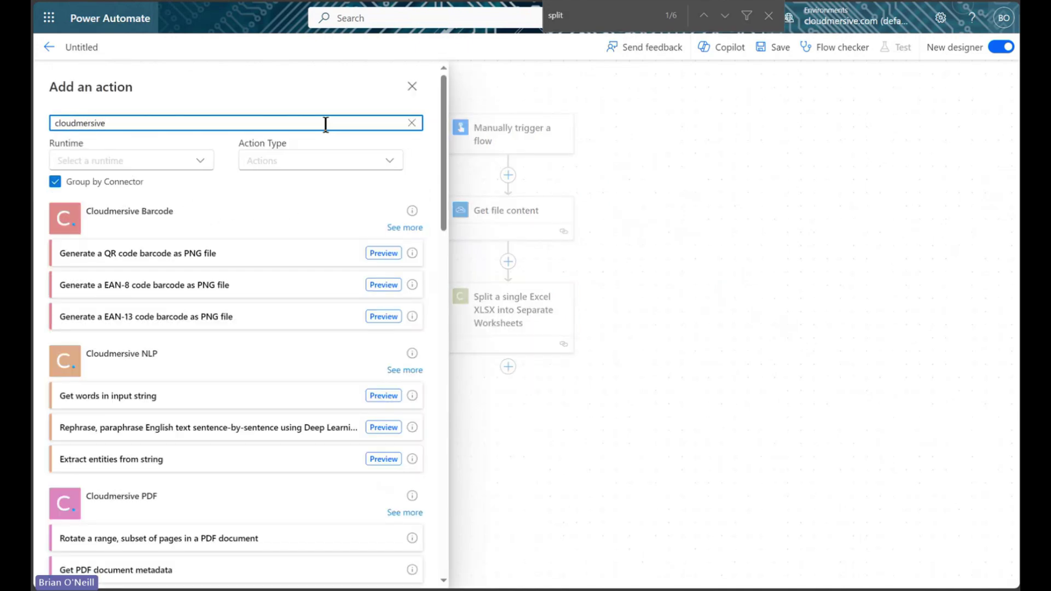
scroll(305, 255, "down", 10)
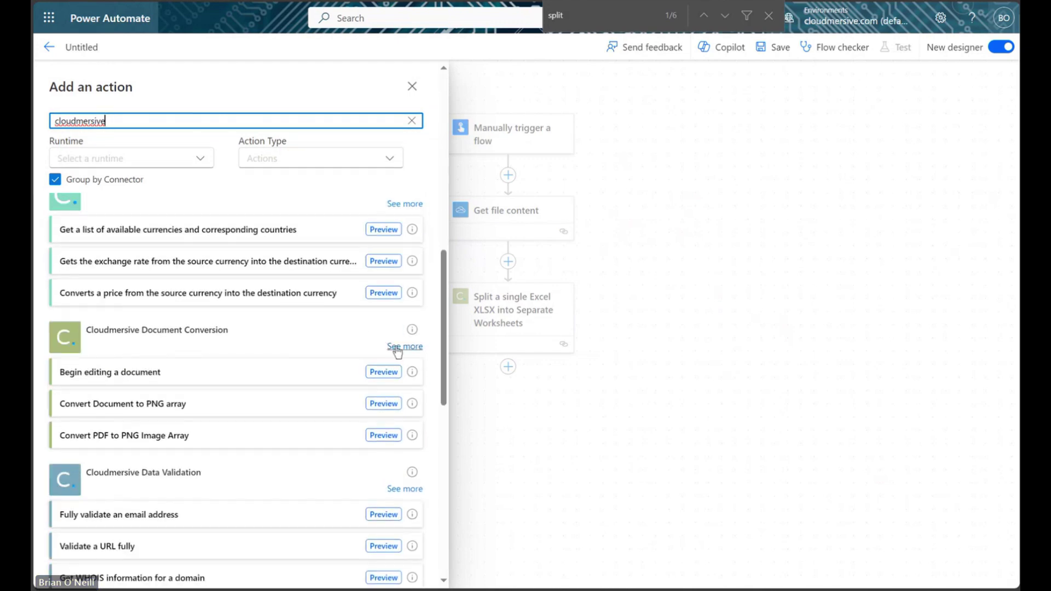
left_click(399, 348)
scroll(236, 379, "down", 5)
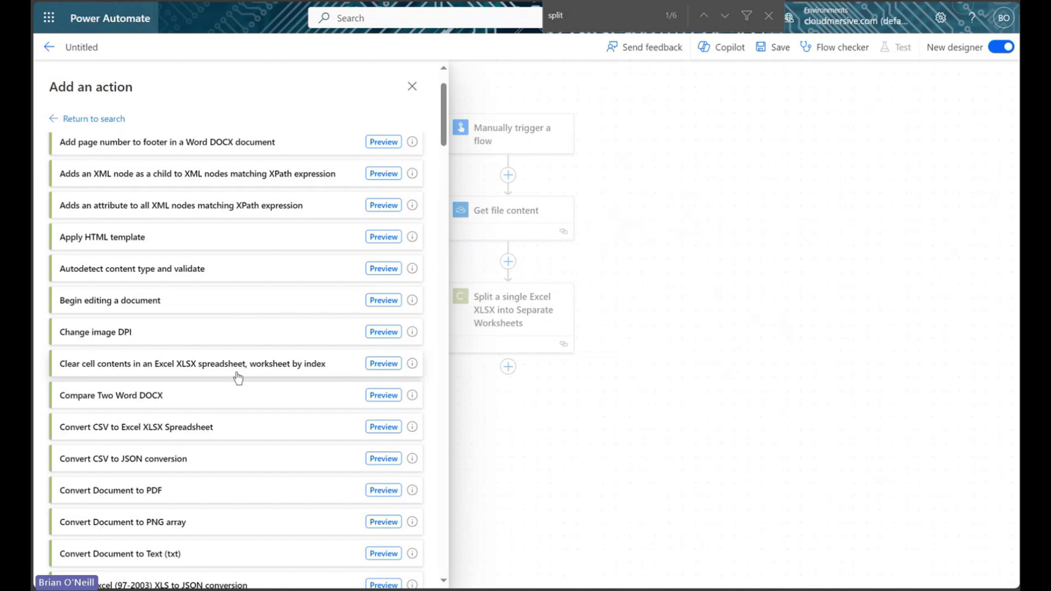
scroll(237, 379, "down", 2)
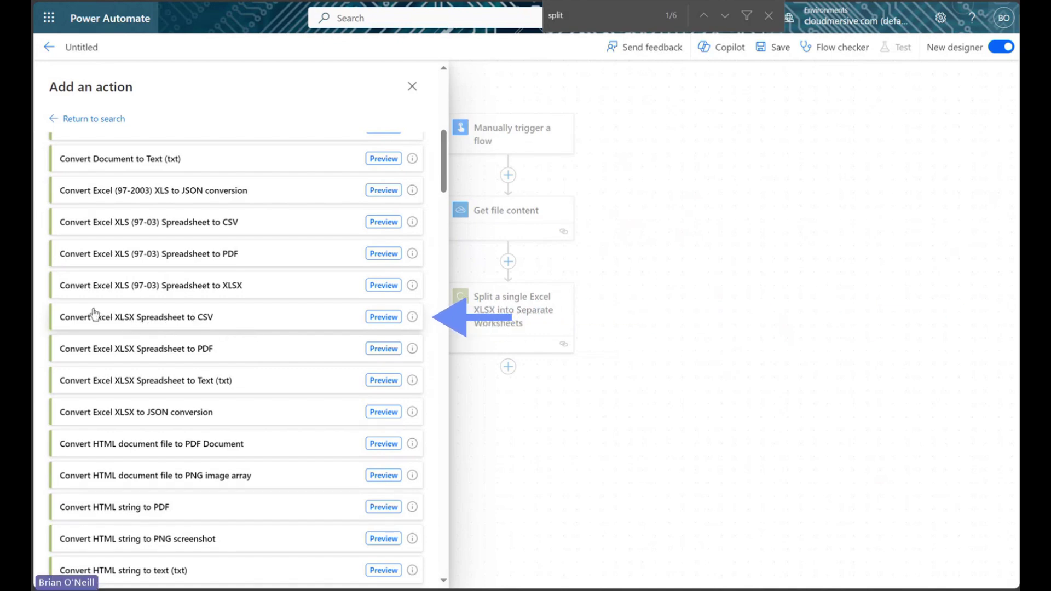
left_click(246, 324)
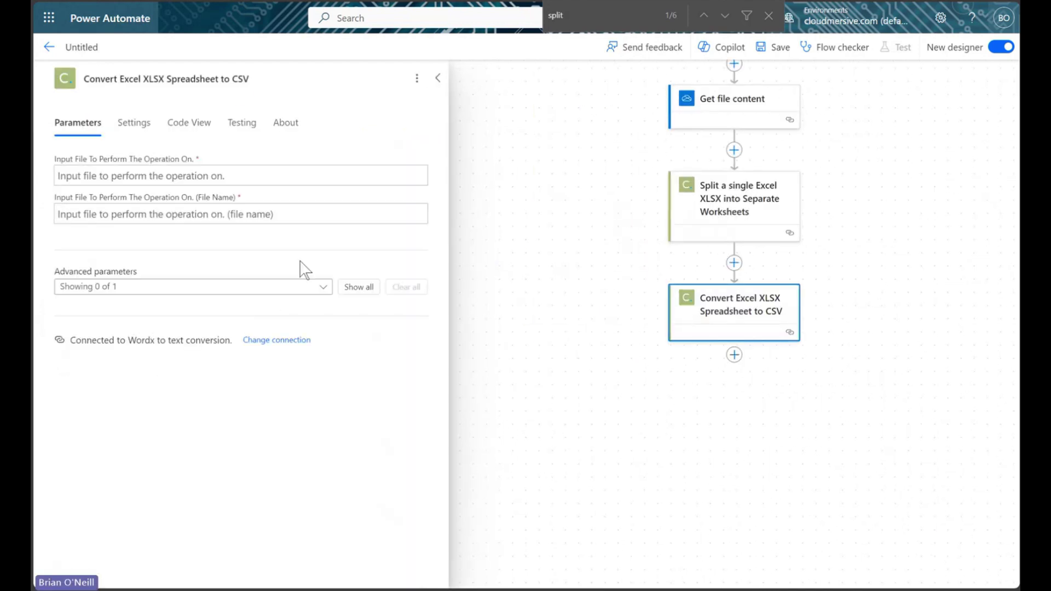
Step: Set the CSV conversion's Input File to WorksheetContents and its File Name to file.xlsx
left_click(294, 171)
left_click(427, 165)
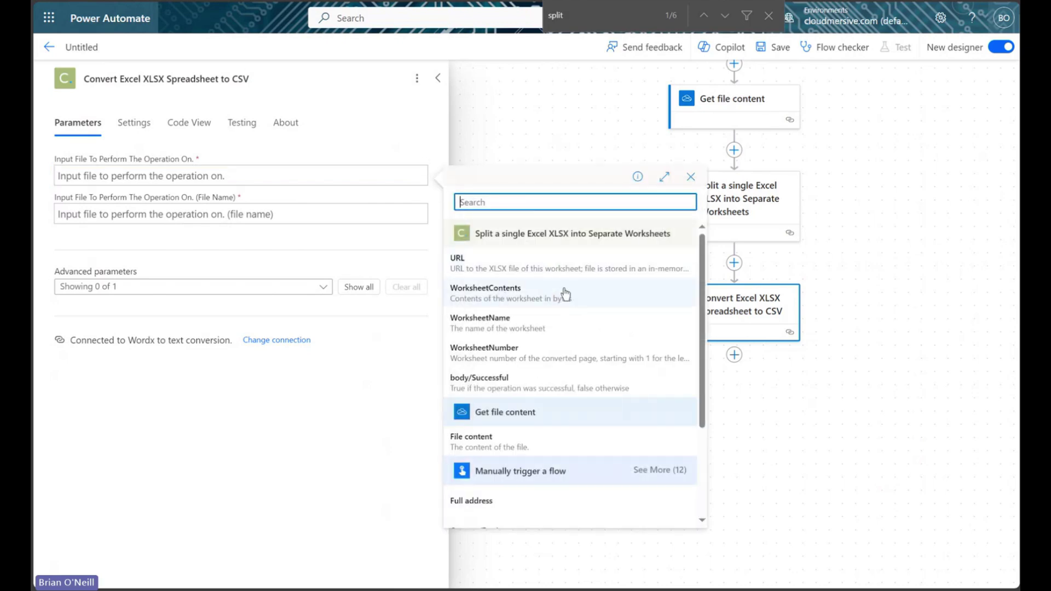
left_click(512, 298)
left_click(260, 219)
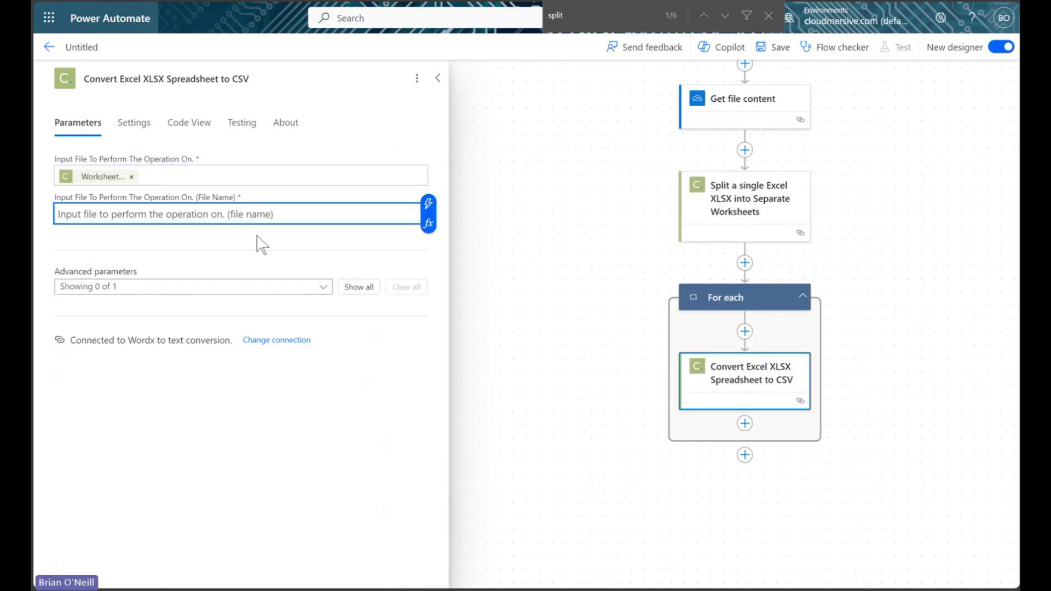
type("file.xlsx")
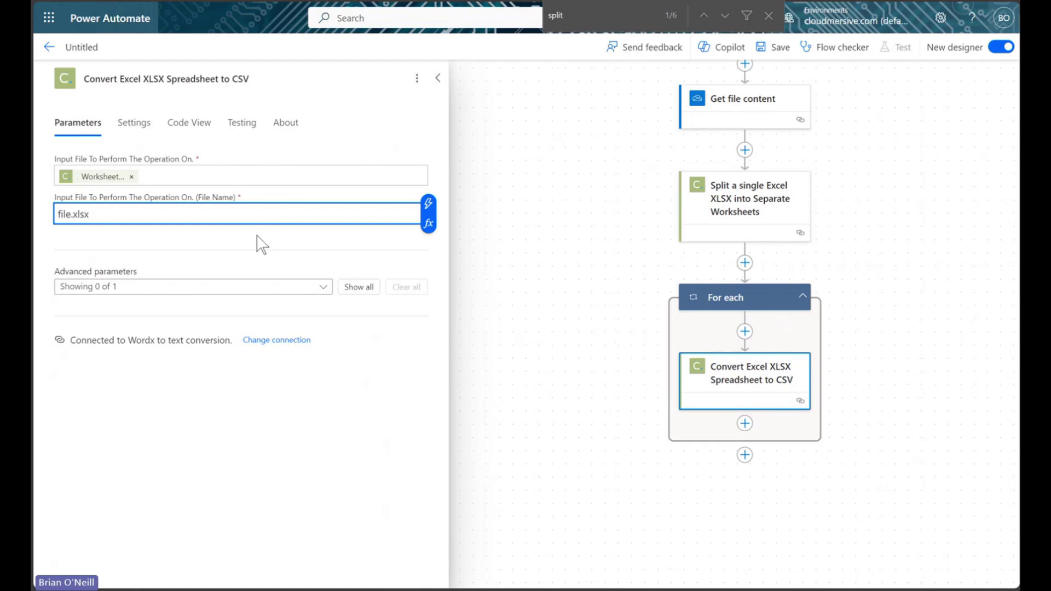
left_click(260, 244)
left_click(357, 288)
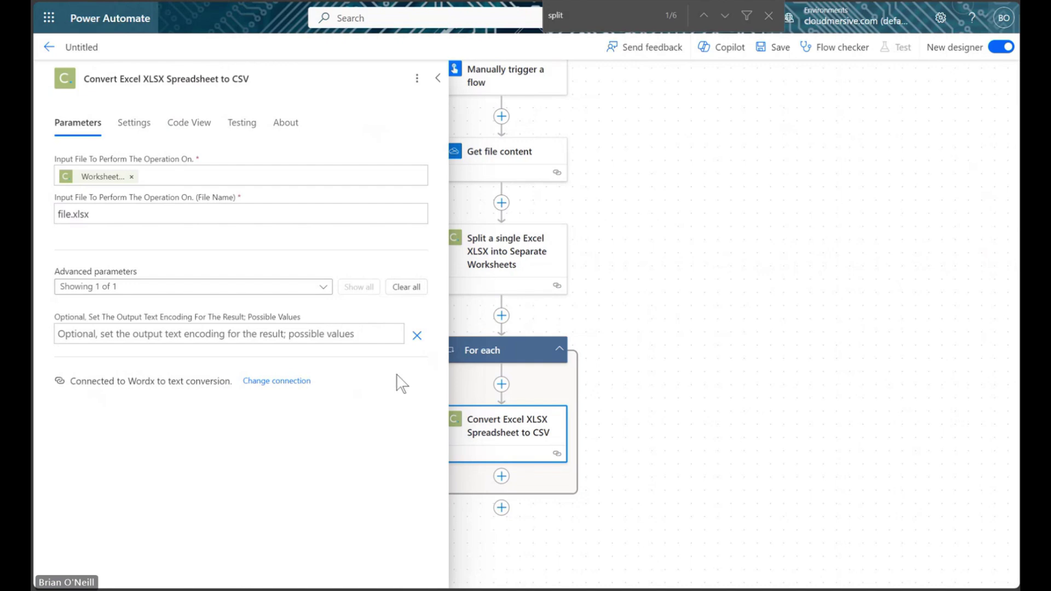
left_click(438, 78)
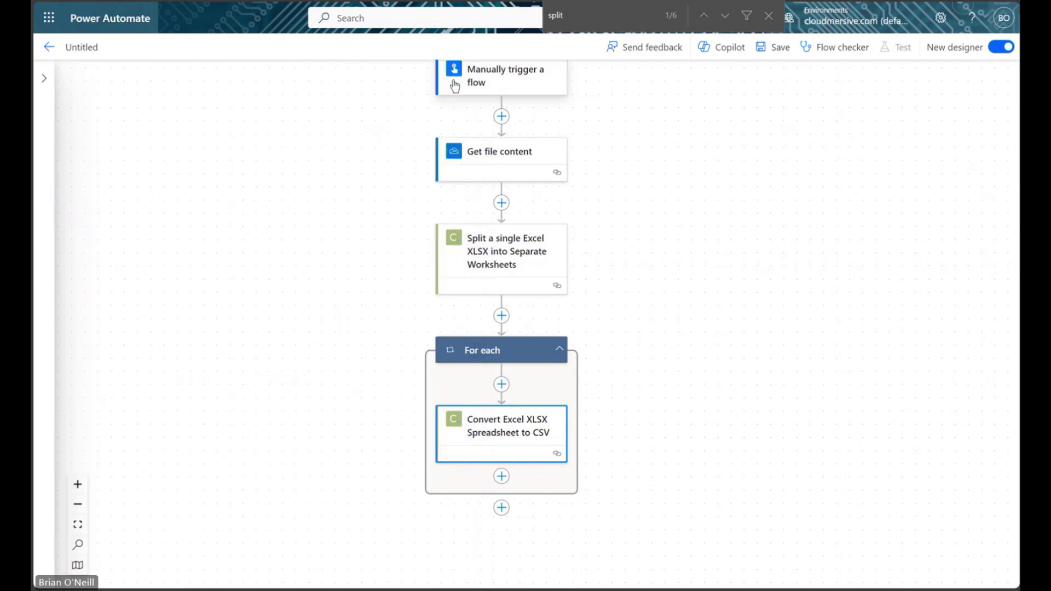
Step: Pan and scroll the canvas to show the space below the CSV conversion in the loop
left_click_drag(703, 343, 706, 334)
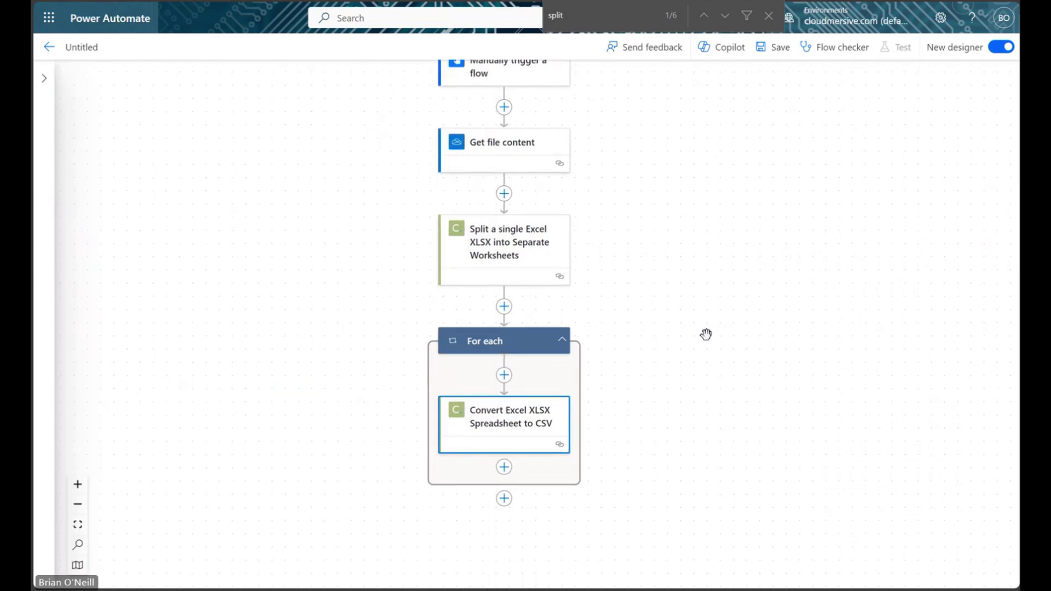
scroll(733, 430, "down", 2)
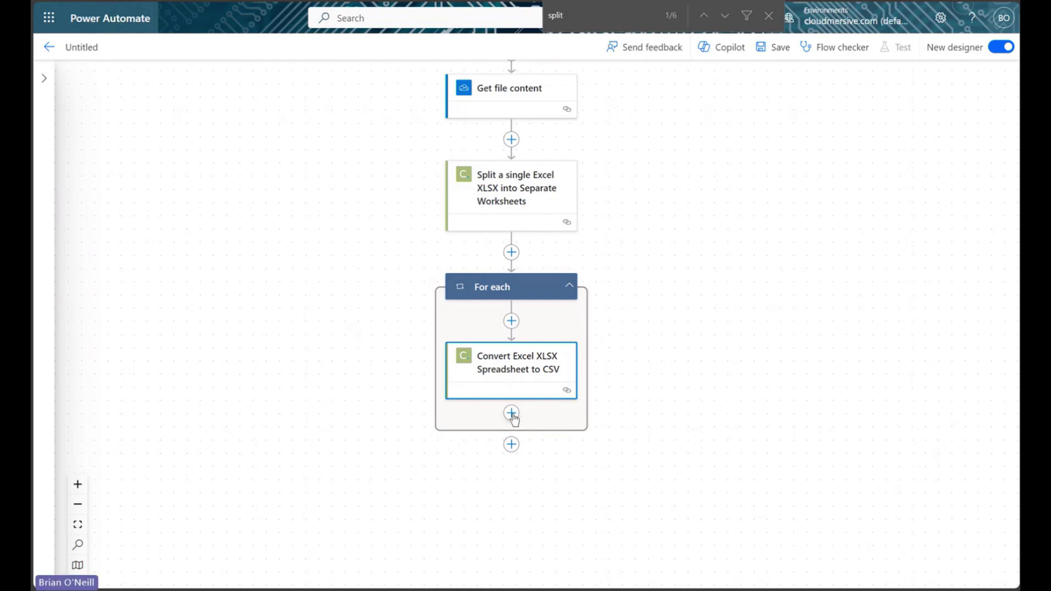
Step: Add a OneDrive Create file action inside the For each loop
left_click(536, 412)
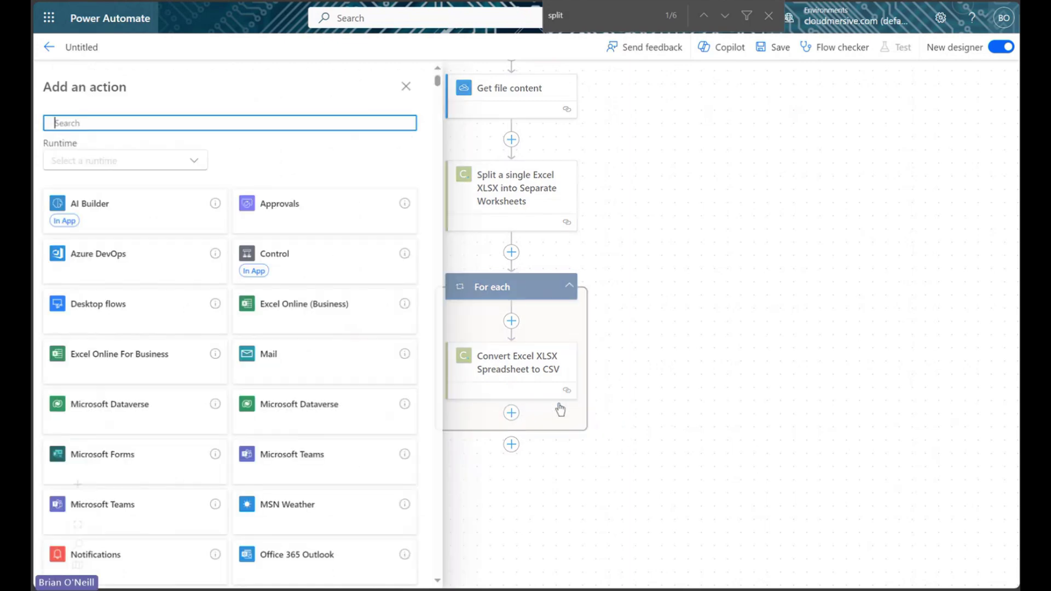
left_click(283, 122)
type("creat")
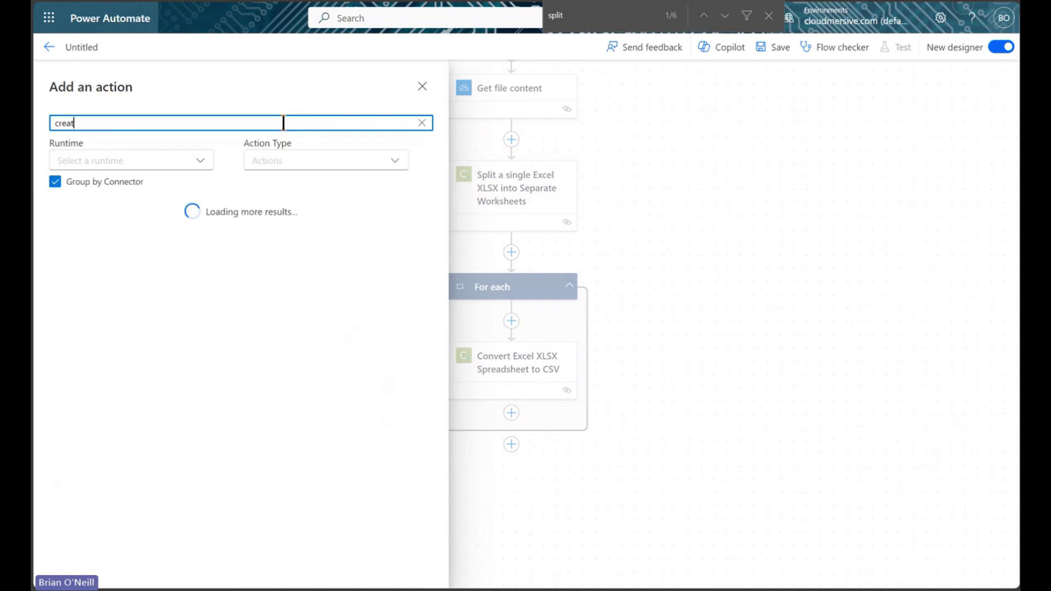
type("e file")
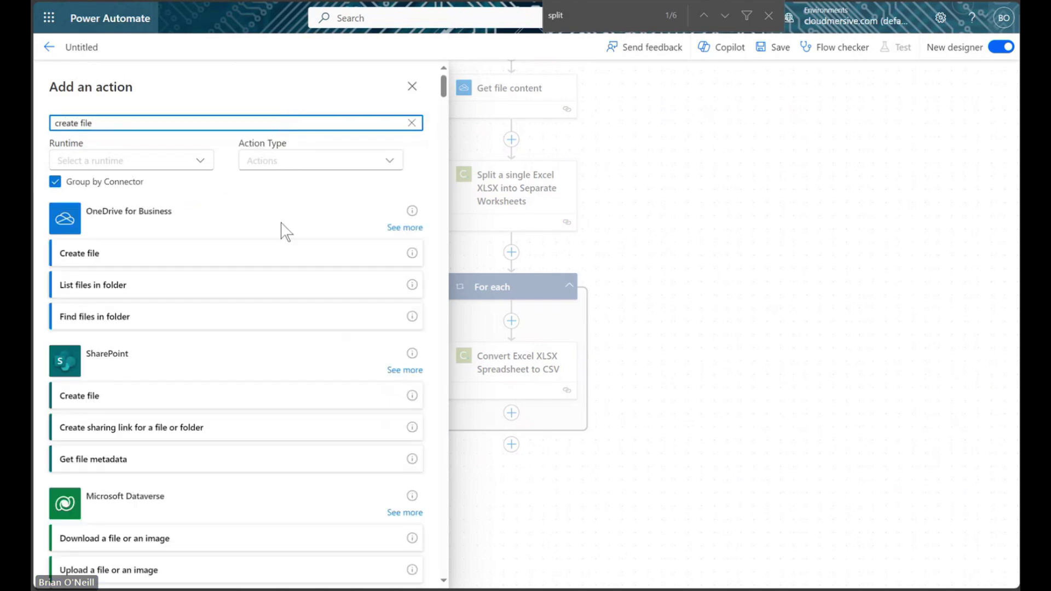
left_click(284, 253)
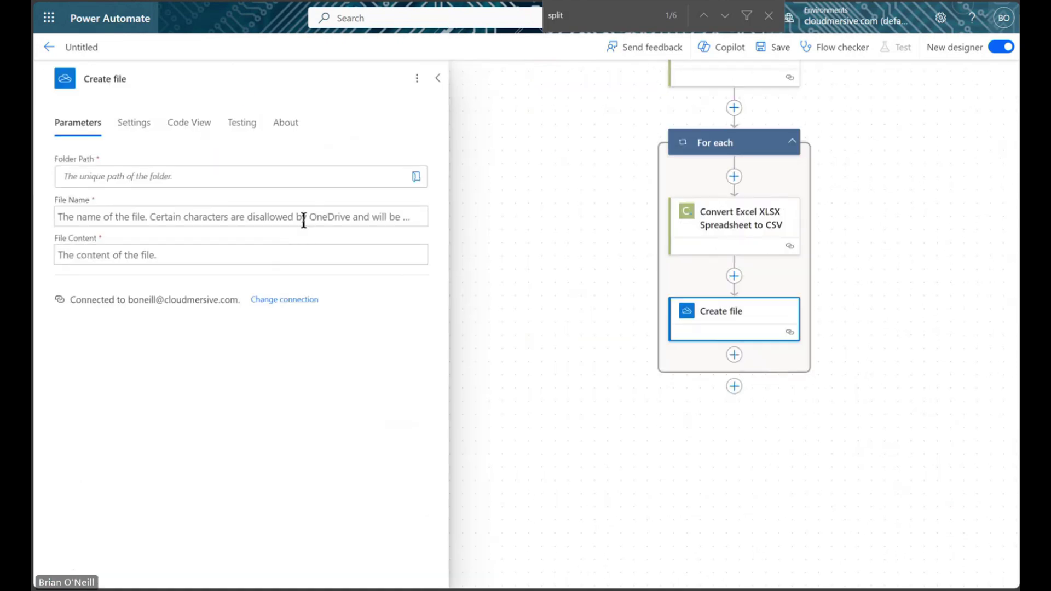
Step: Set Create file's File Name to WorksheetName + .CSV and File Content to OutputContent
left_click(304, 217)
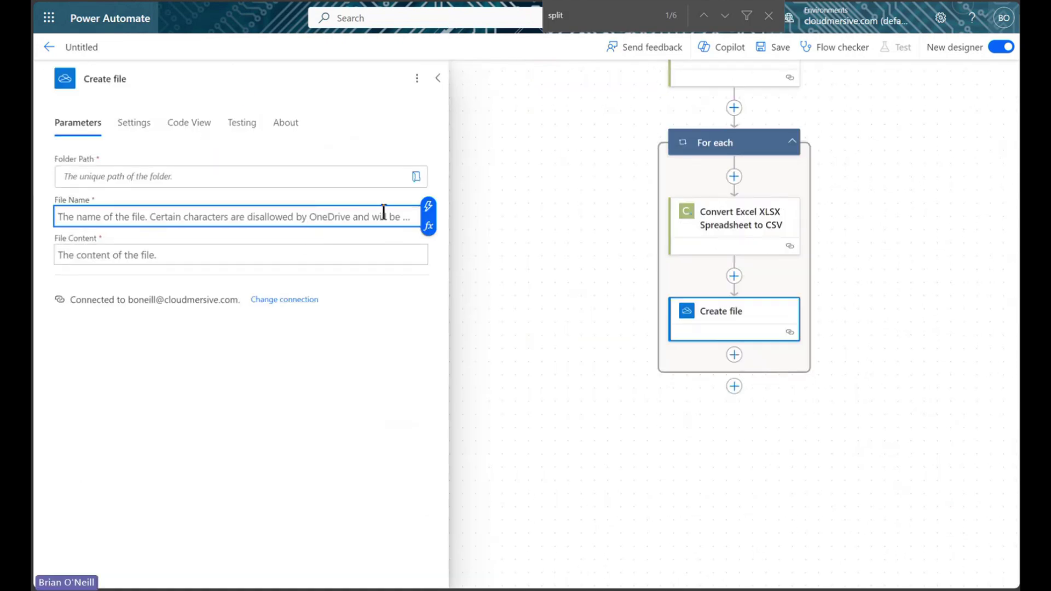
left_click(428, 207)
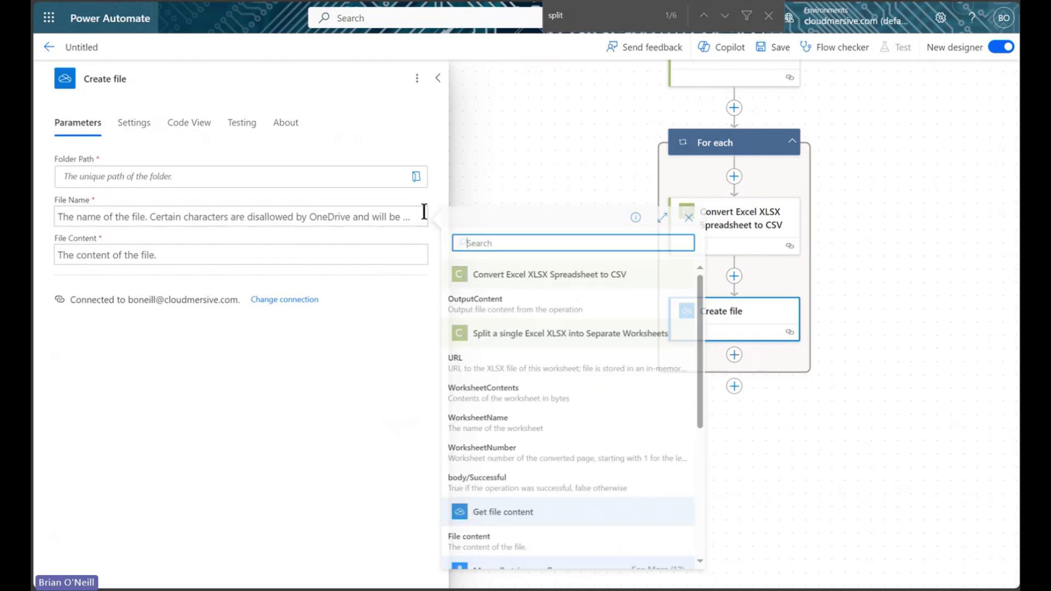
left_click(521, 426)
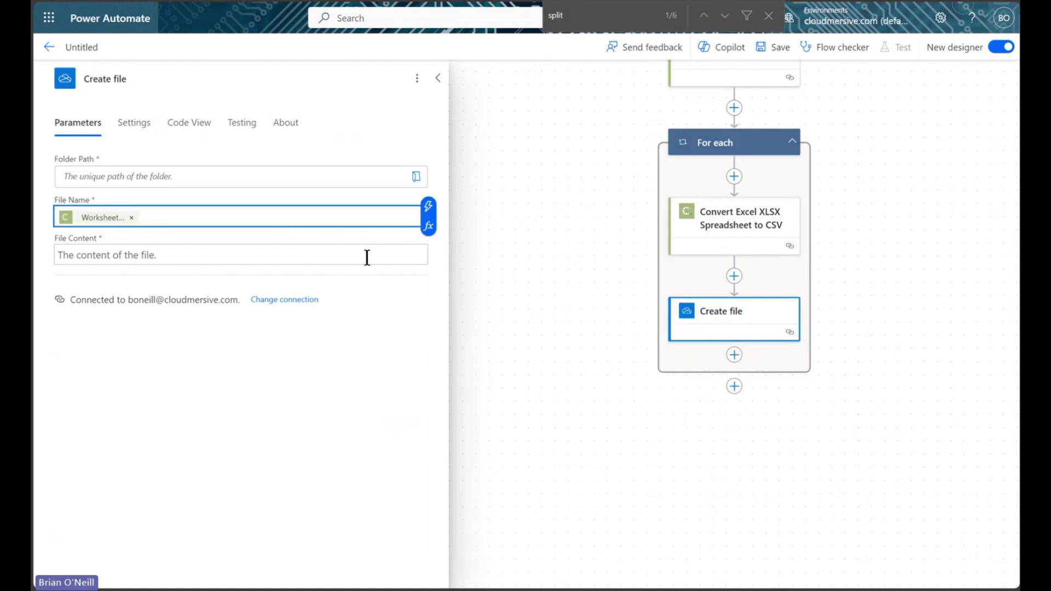
left_click(428, 245)
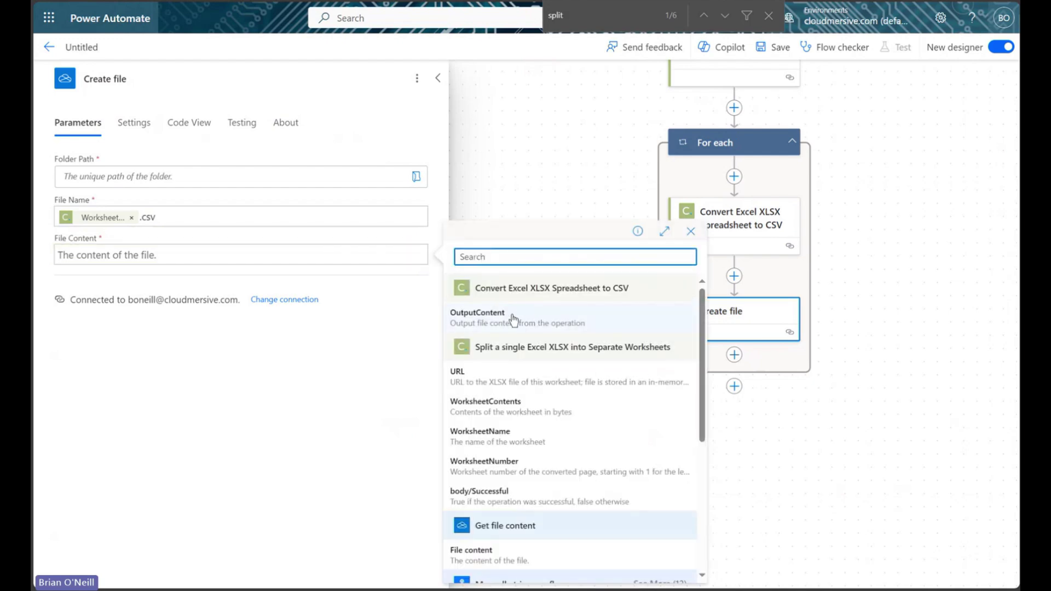
left_click(518, 318)
Step: Set the destination folder to /Sample Files and save the flow
left_click(413, 178)
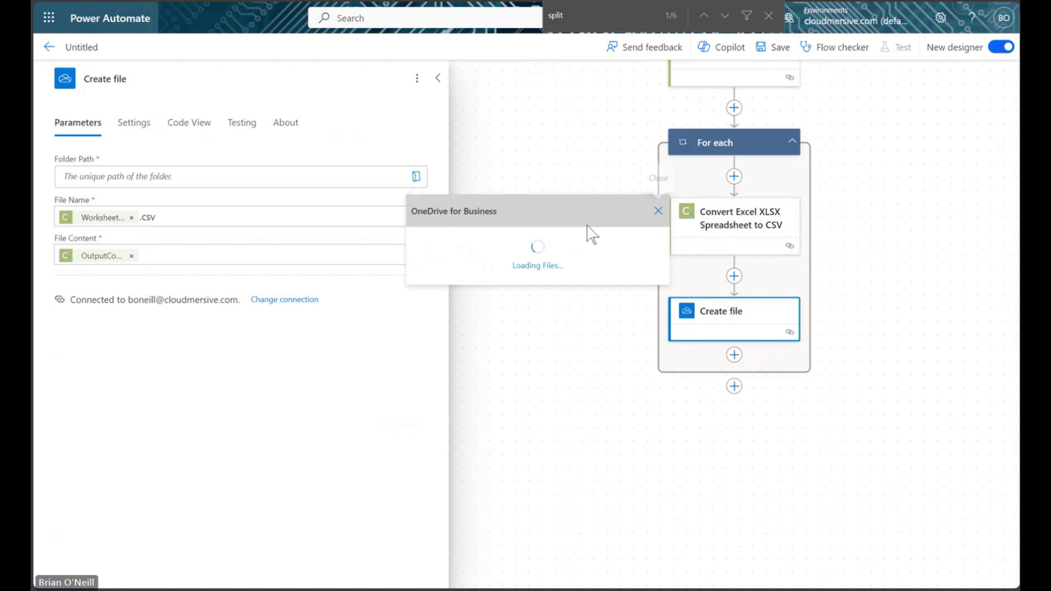
left_click(652, 244)
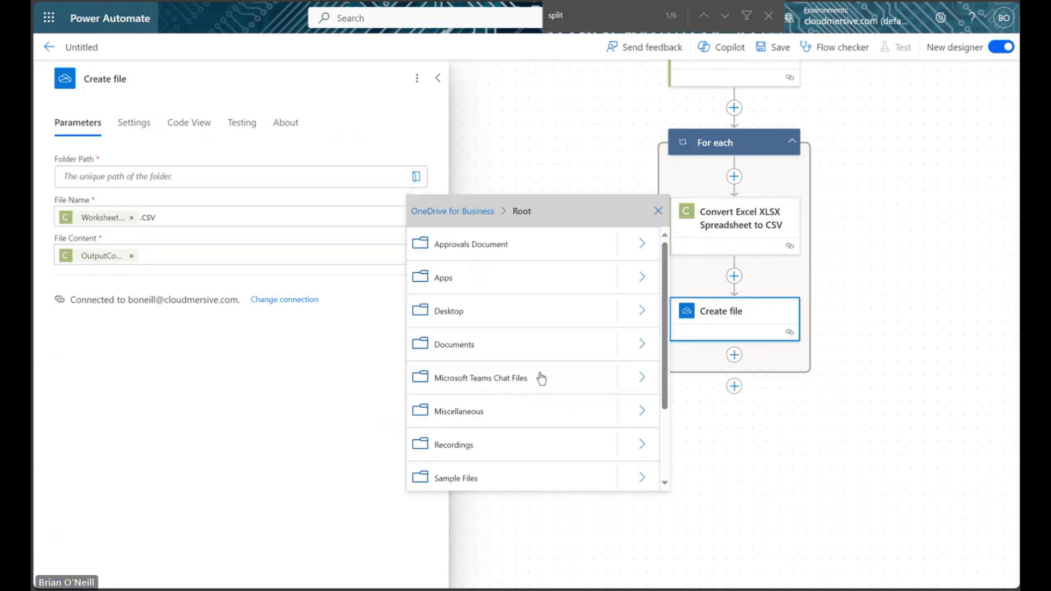
left_click(526, 485)
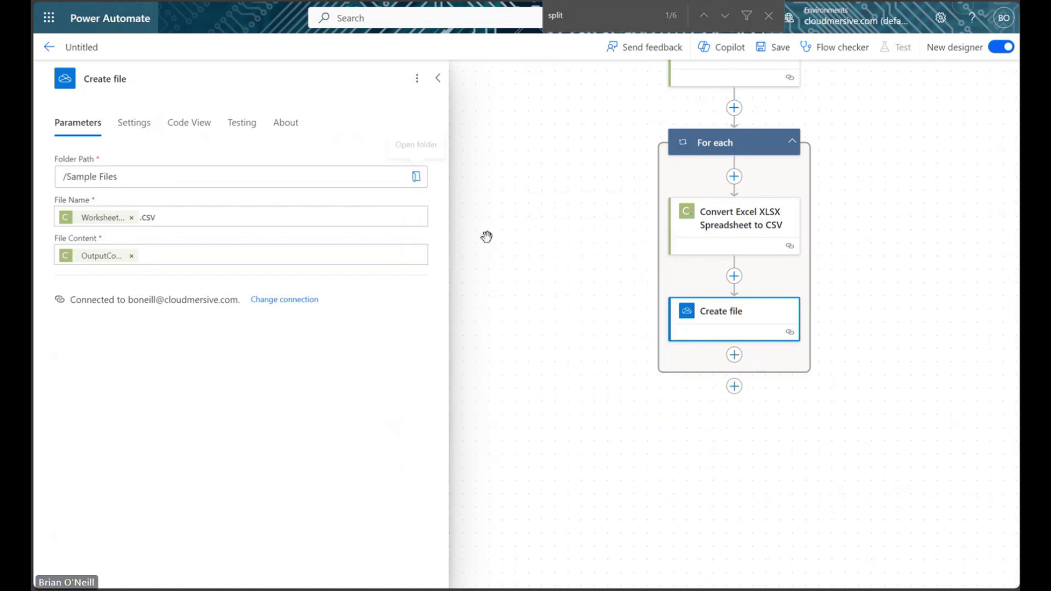
left_click(438, 77)
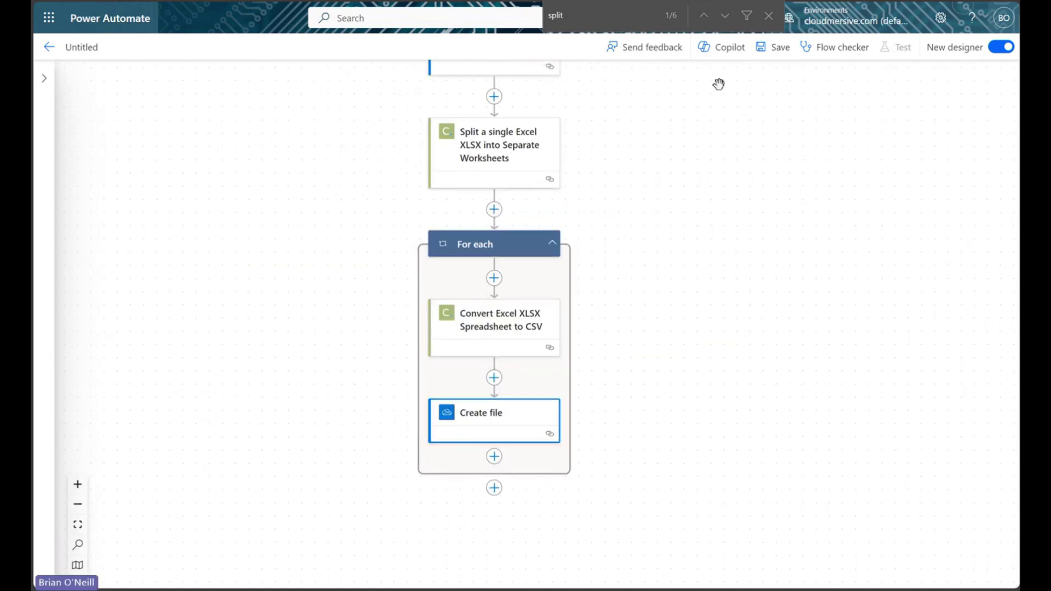
left_click(774, 48)
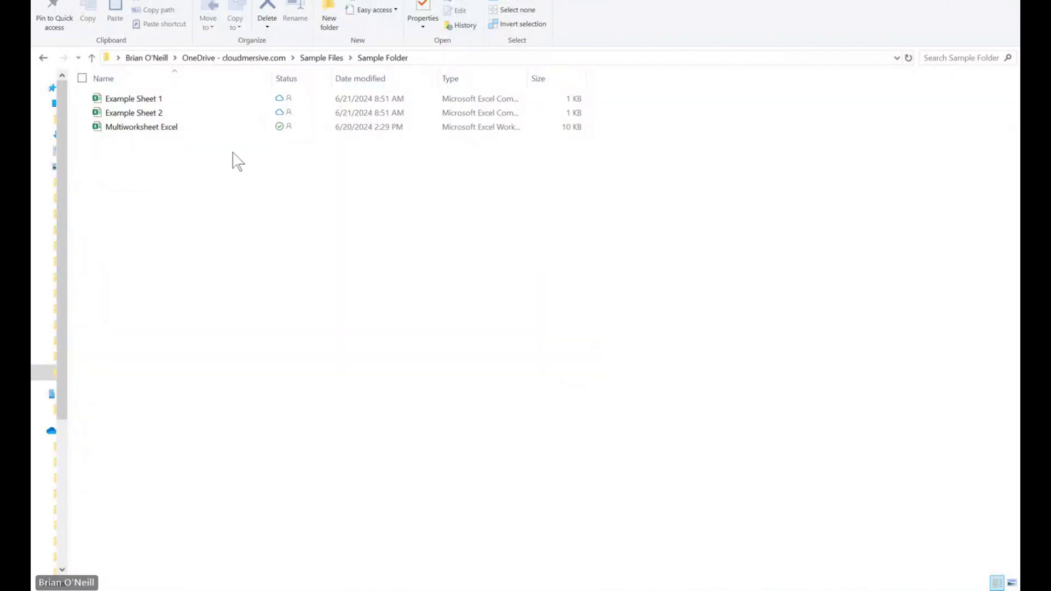
Step: Open the Example Sheet 1 CSV from the Sample Folder in Excel
left_click_drag(228, 150, 186, 85)
left_click(353, 194)
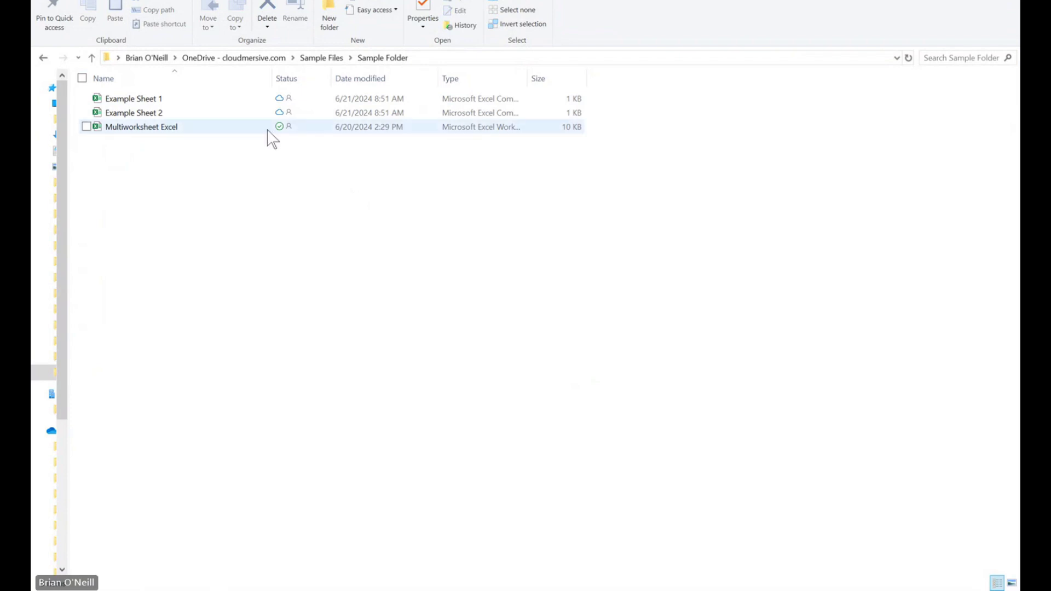
double_click(210, 102)
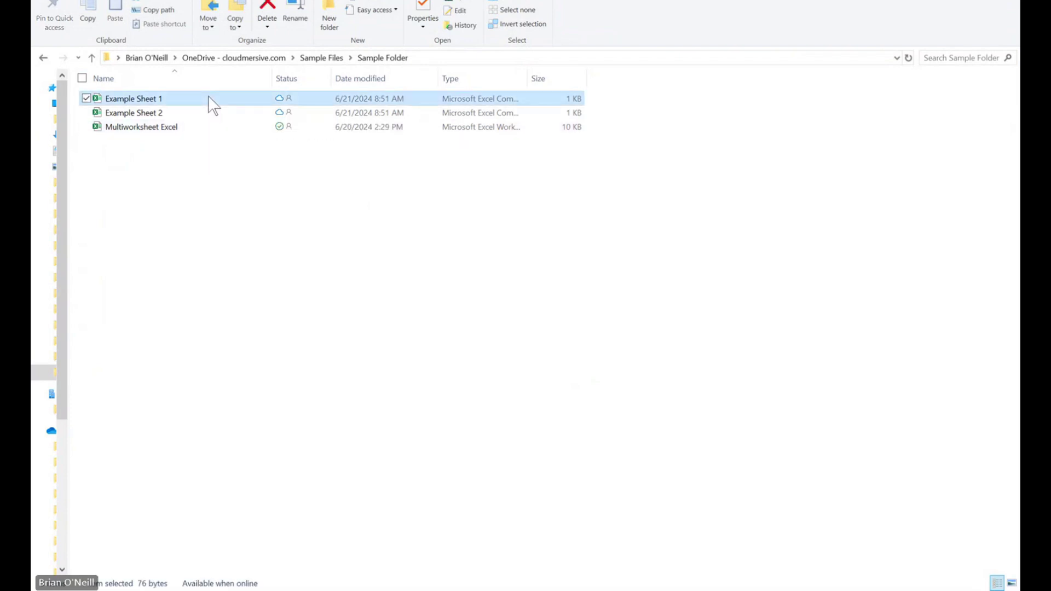